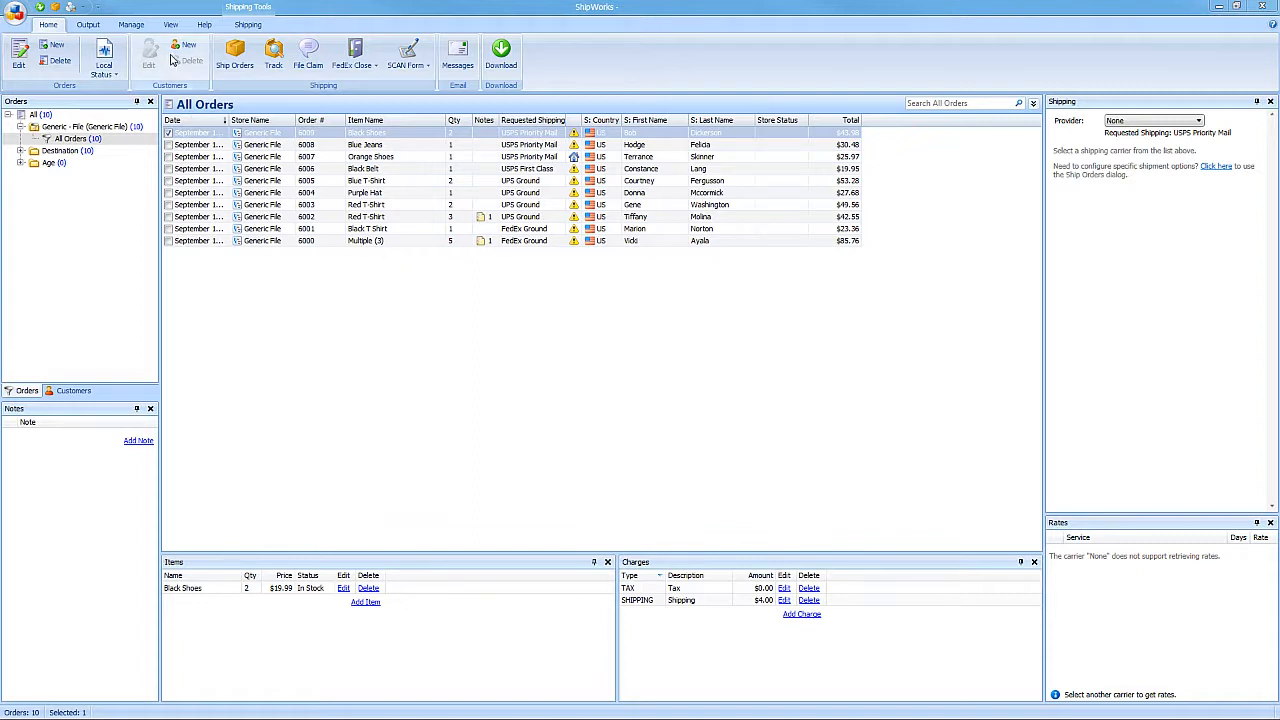
# Start the USPS (Express1) setup from the shipping settings, choosing to use an existing Express1 account.
pyautogui.click(133, 25)
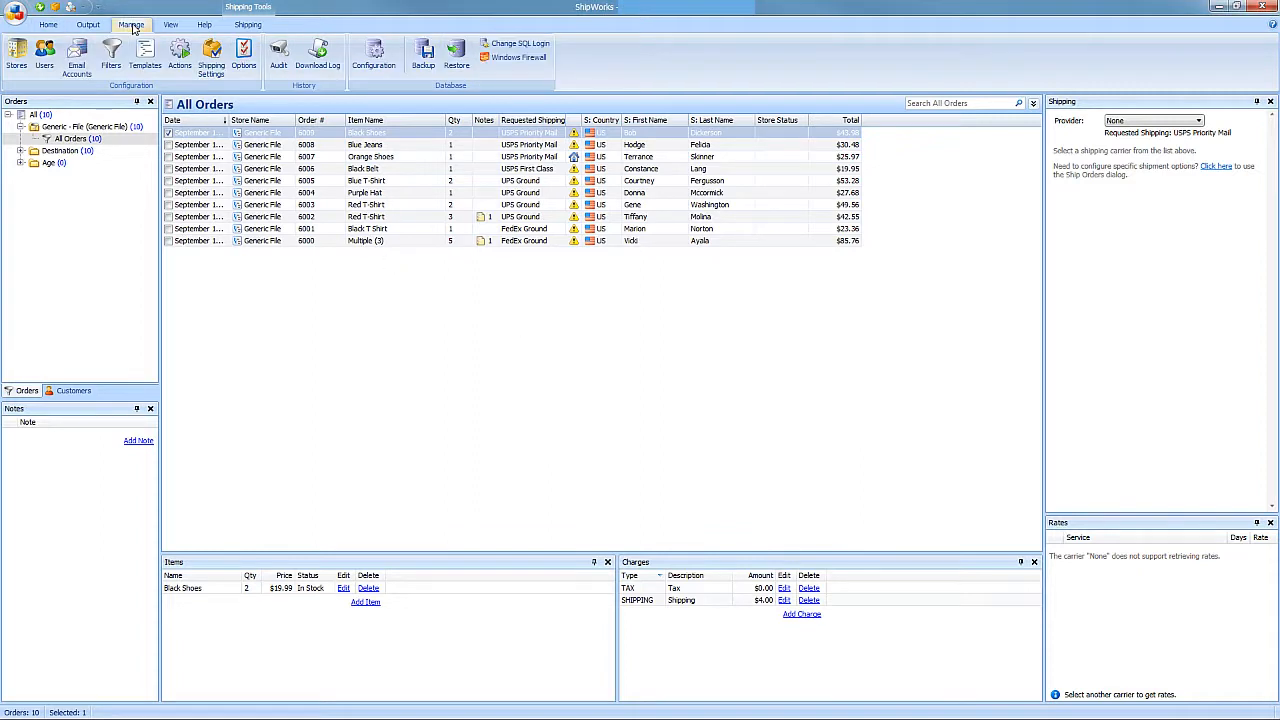
pyautogui.click(212, 60)
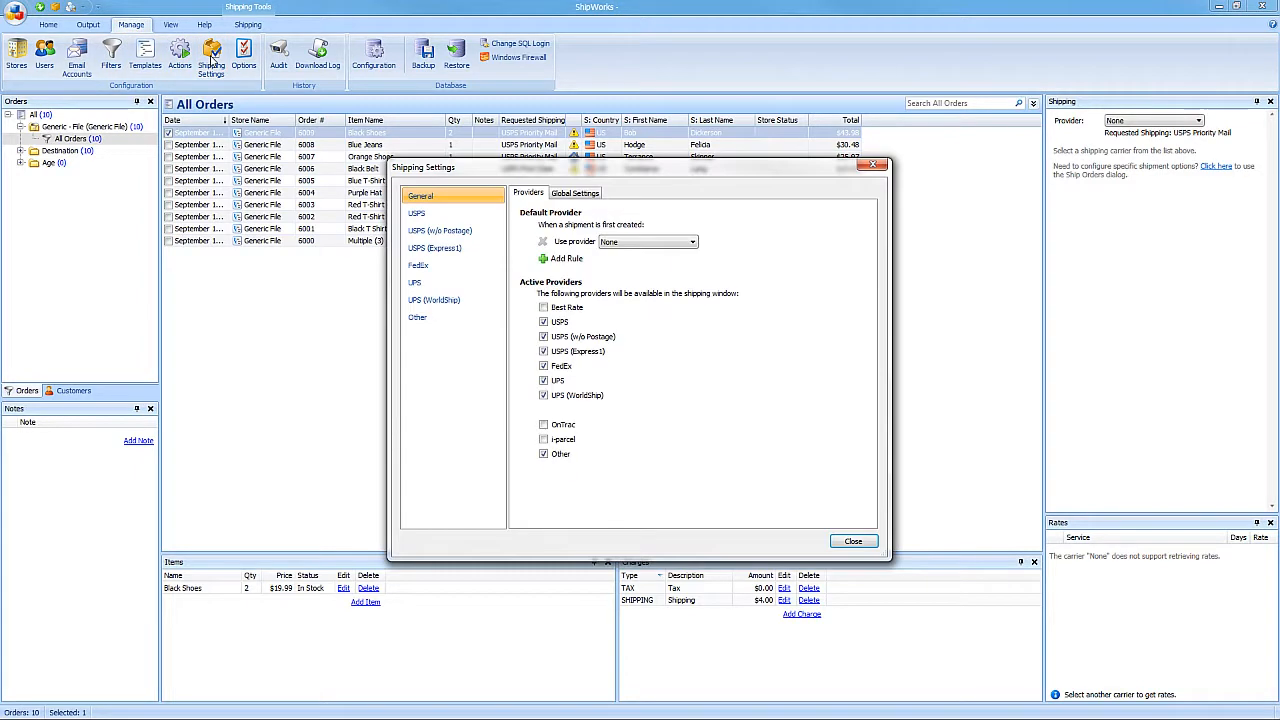
pyautogui.click(430, 248)
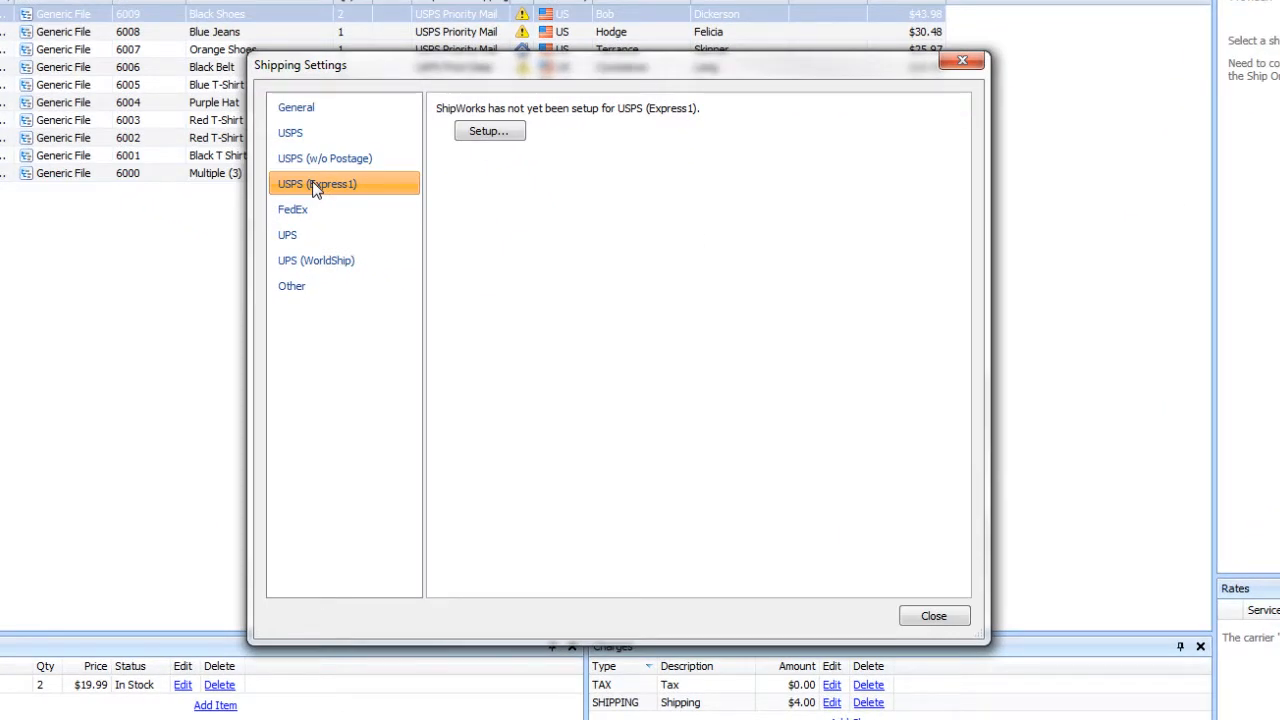
pyautogui.click(489, 132)
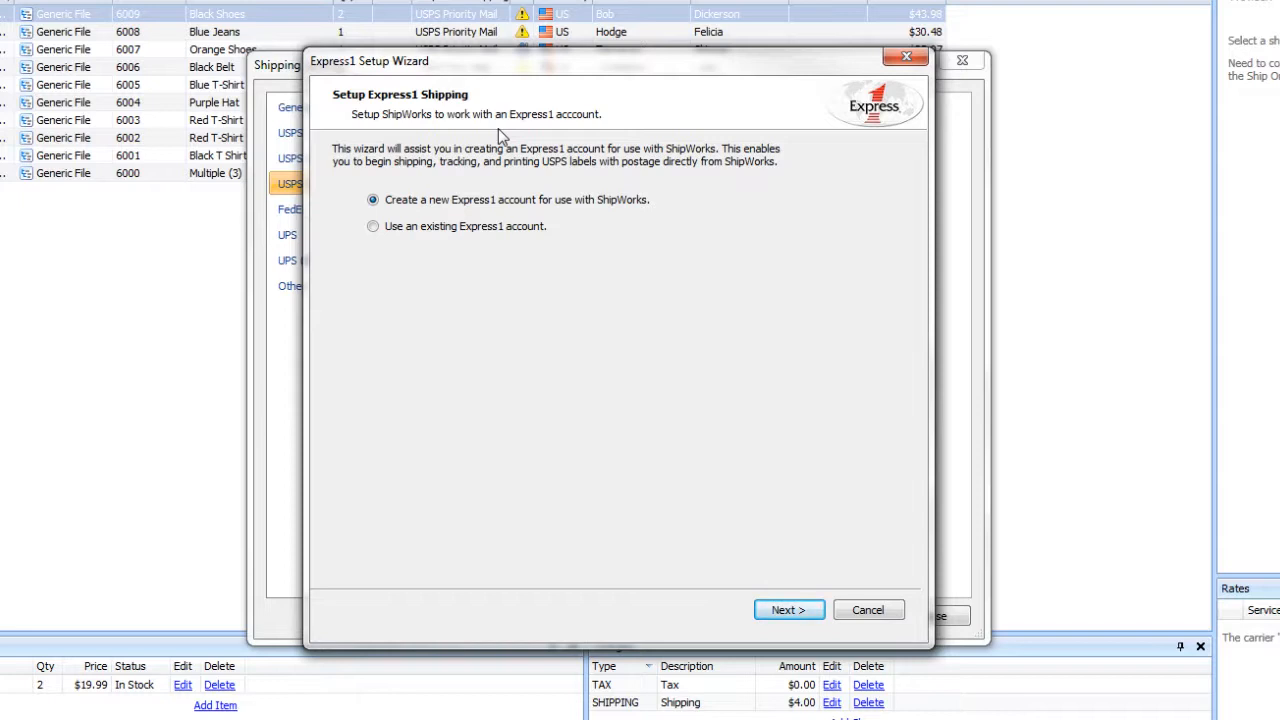
pyautogui.click(373, 227)
pyautogui.click(806, 614)
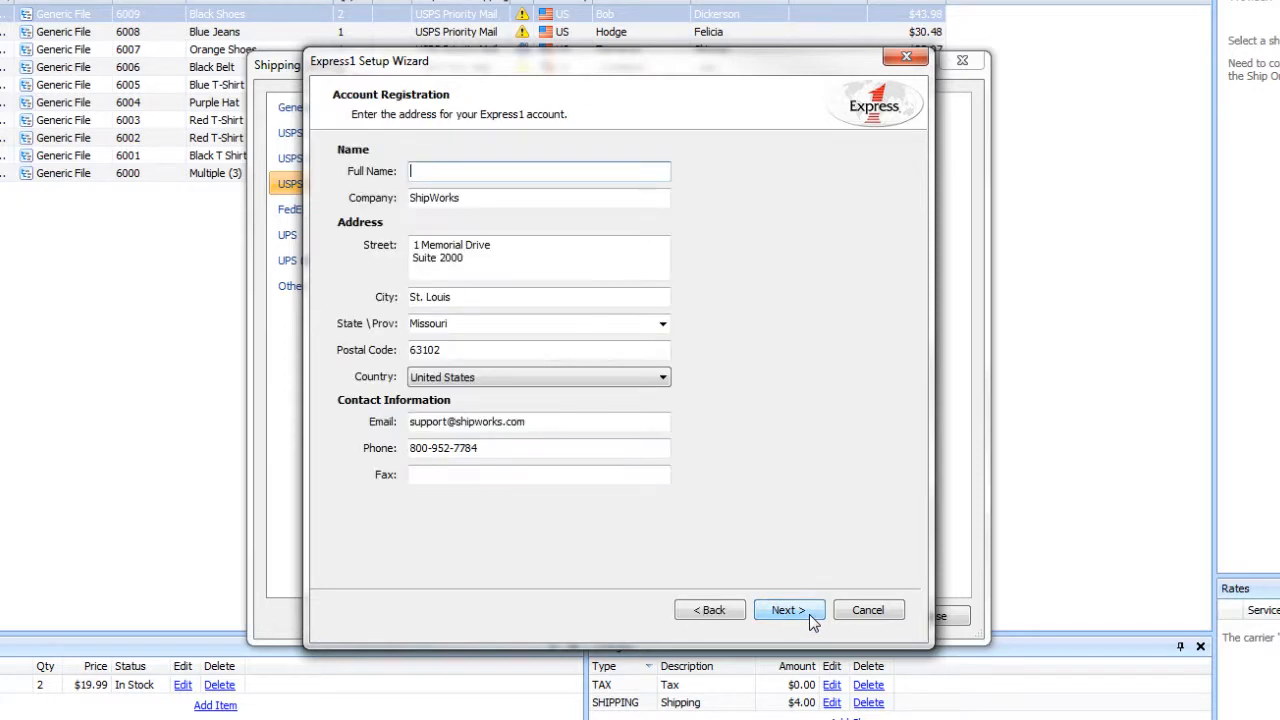
# Register the account under the full name ShipWorks Support and enter its Express1 account number and password.
pyautogui.write('ShipWorks Support')
pyautogui.click(787, 610)
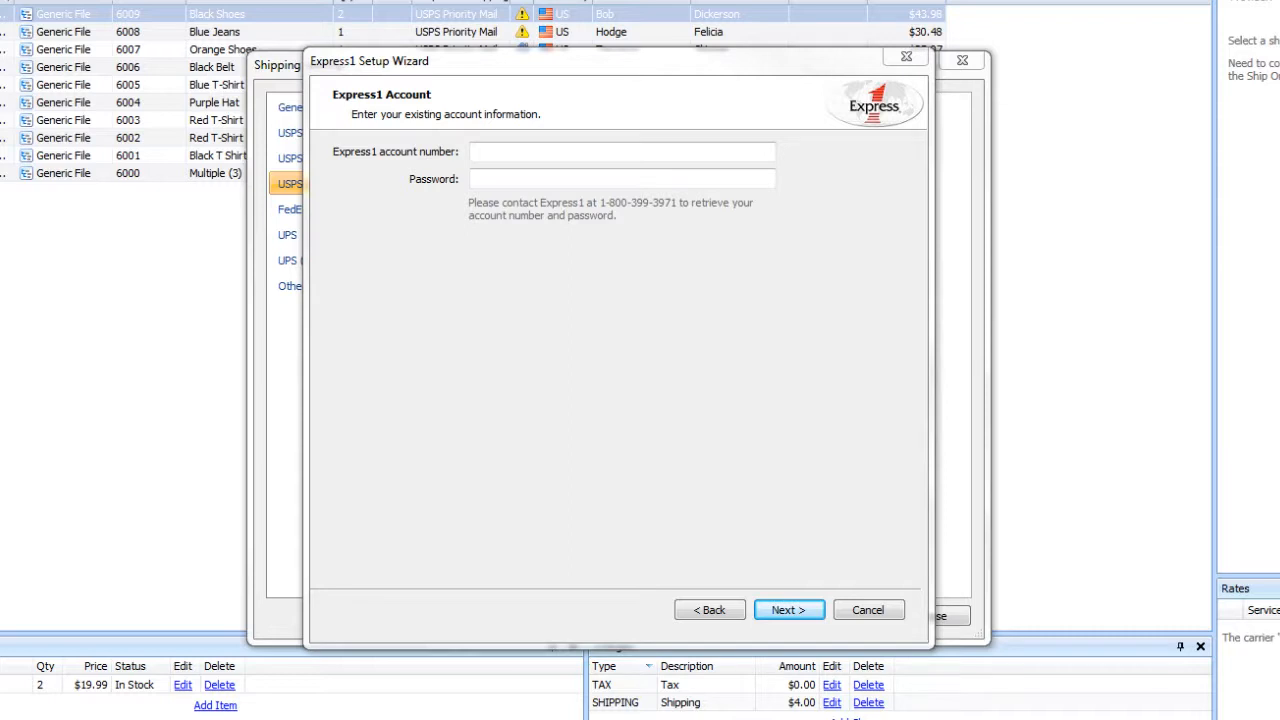
pyautogui.click(494, 152)
pyautogui.hotkey('ctrl', 'v')
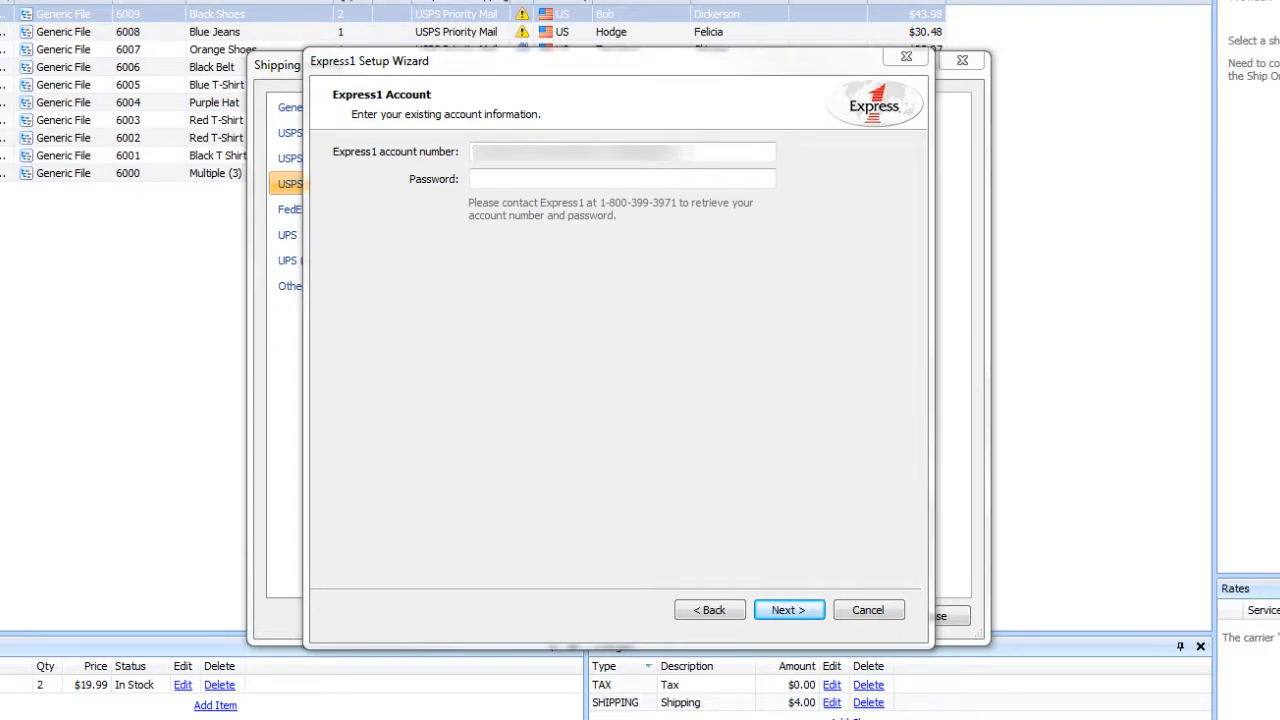
pyautogui.click(595, 177)
pyautogui.hotkey('ctrl', 'v')
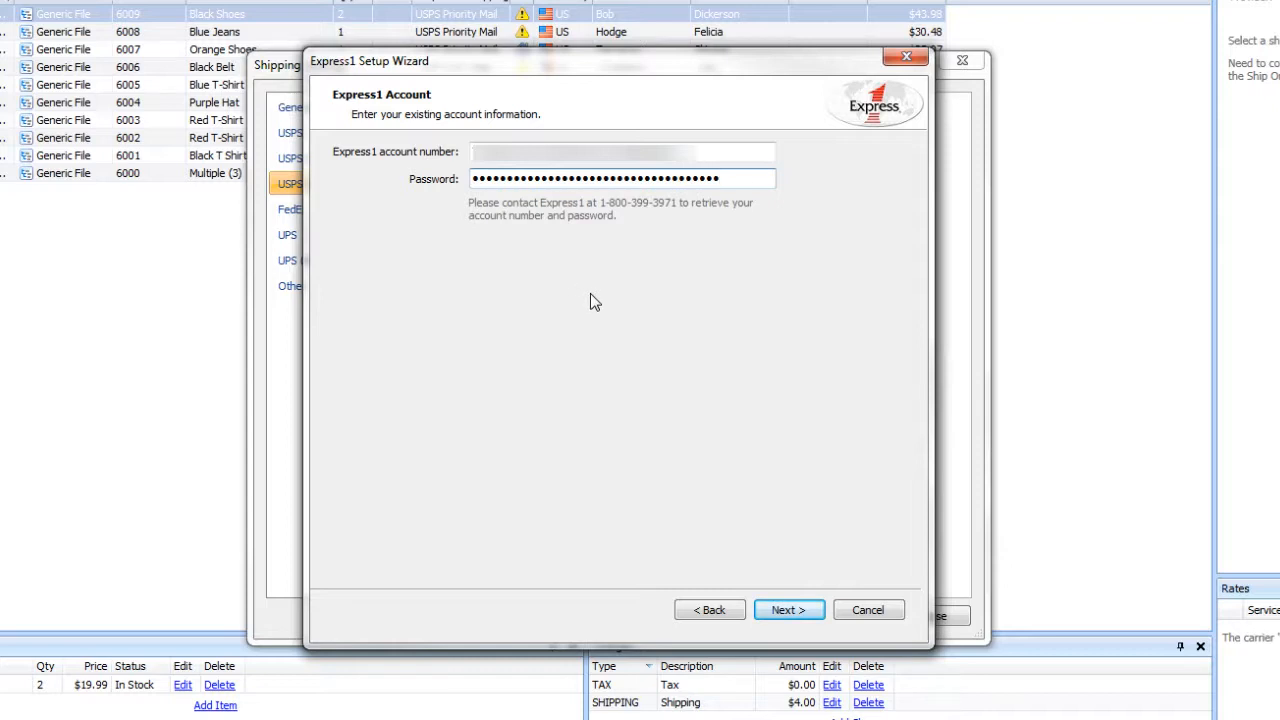
pyautogui.click(788, 610)
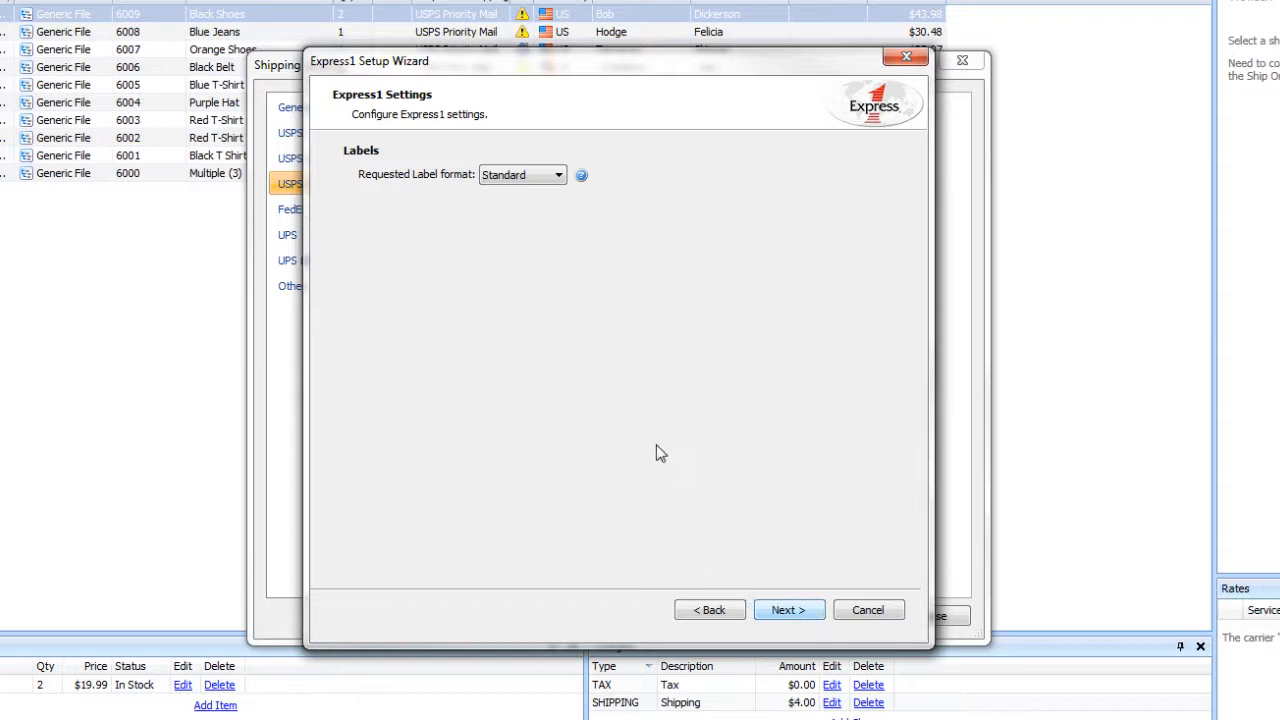
# Set the requested label format to Thermal - ZPL and continue to the origin addresses.
pyautogui.click(560, 177)
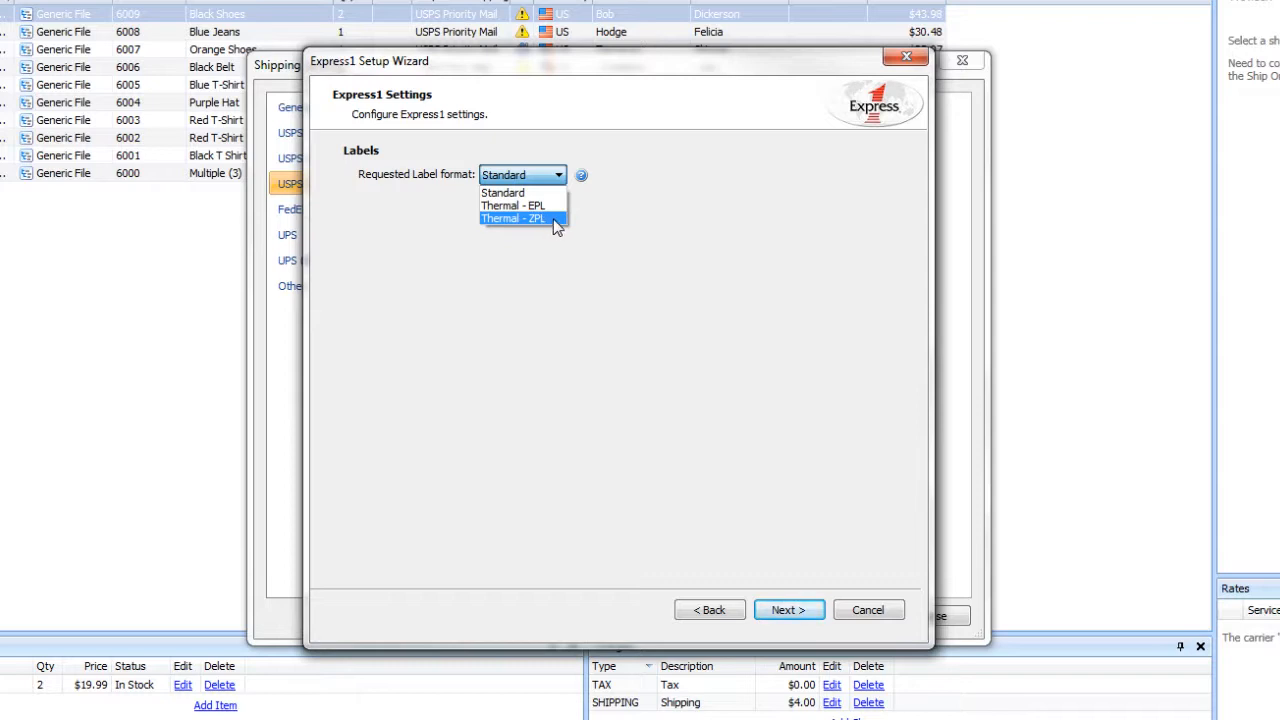
pyautogui.click(556, 220)
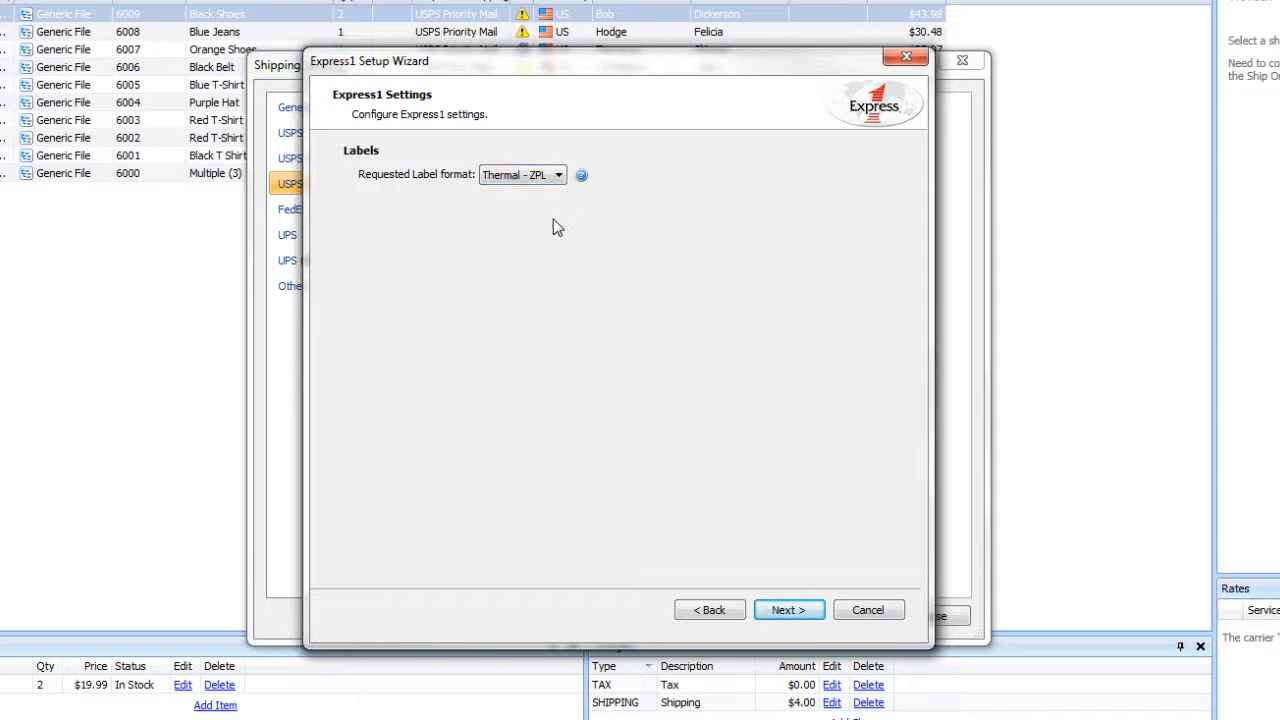
pyautogui.click(788, 611)
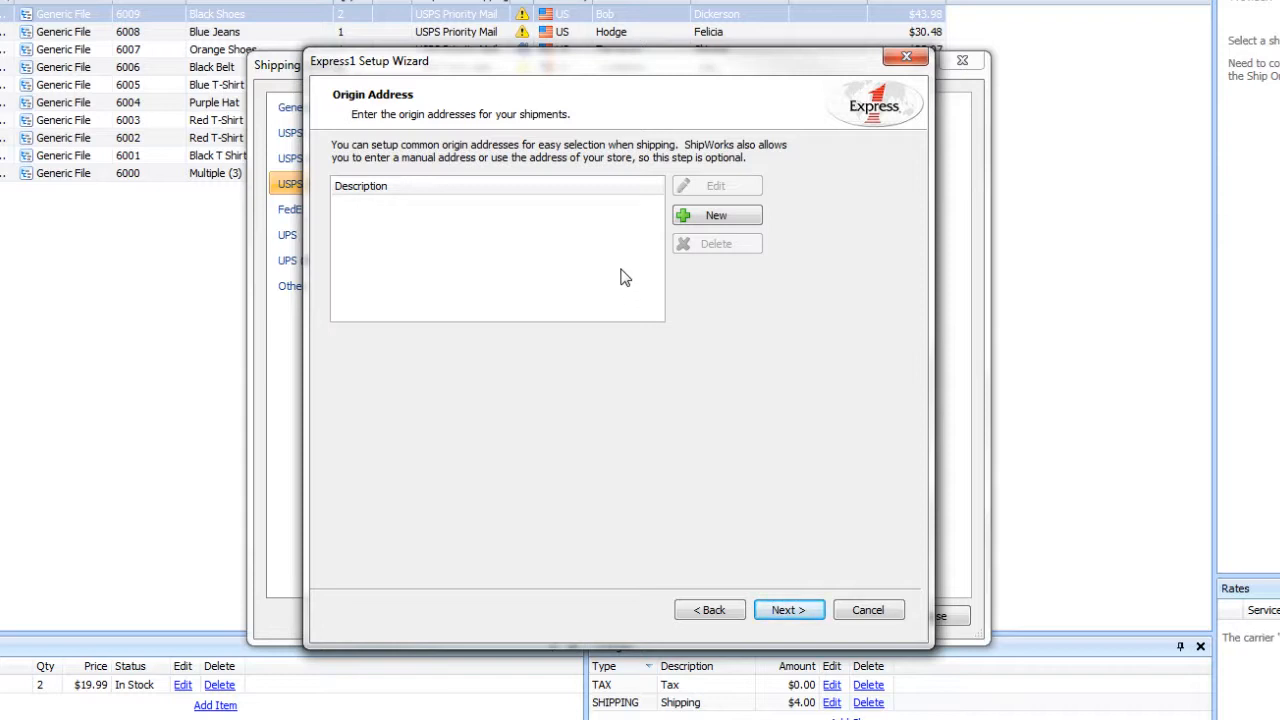
pyautogui.click(696, 214)
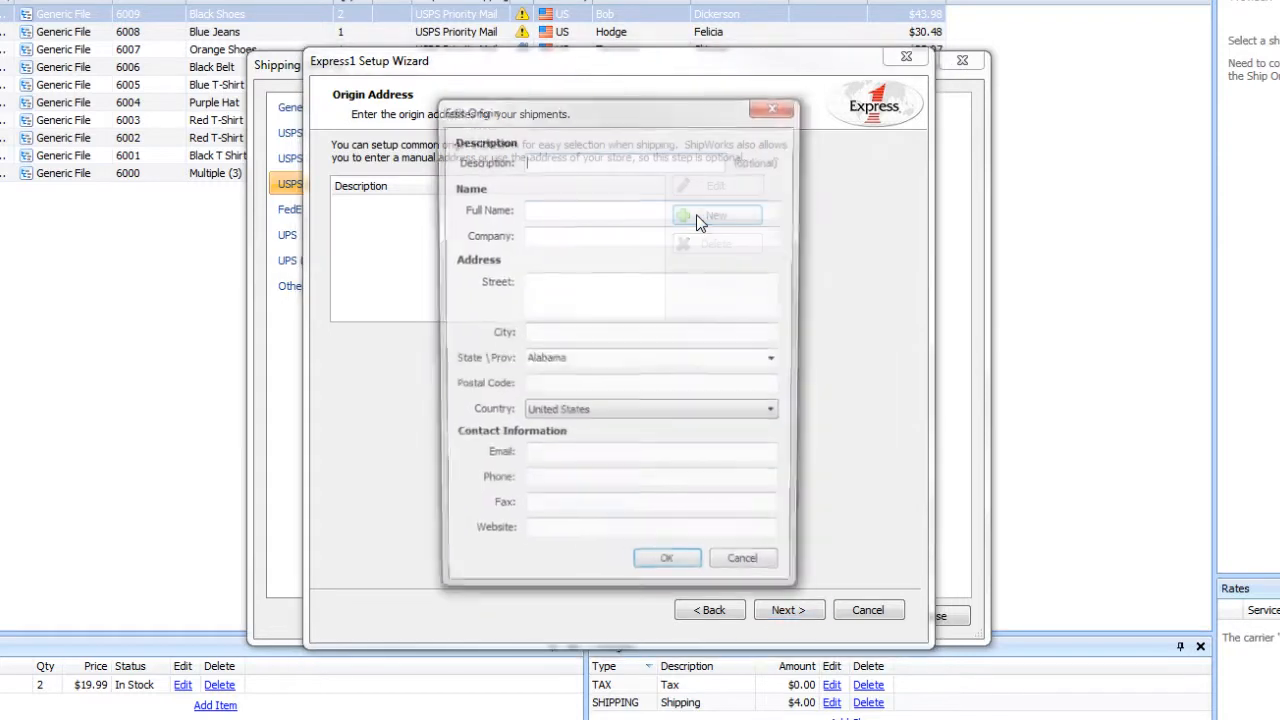
pyautogui.write('W')
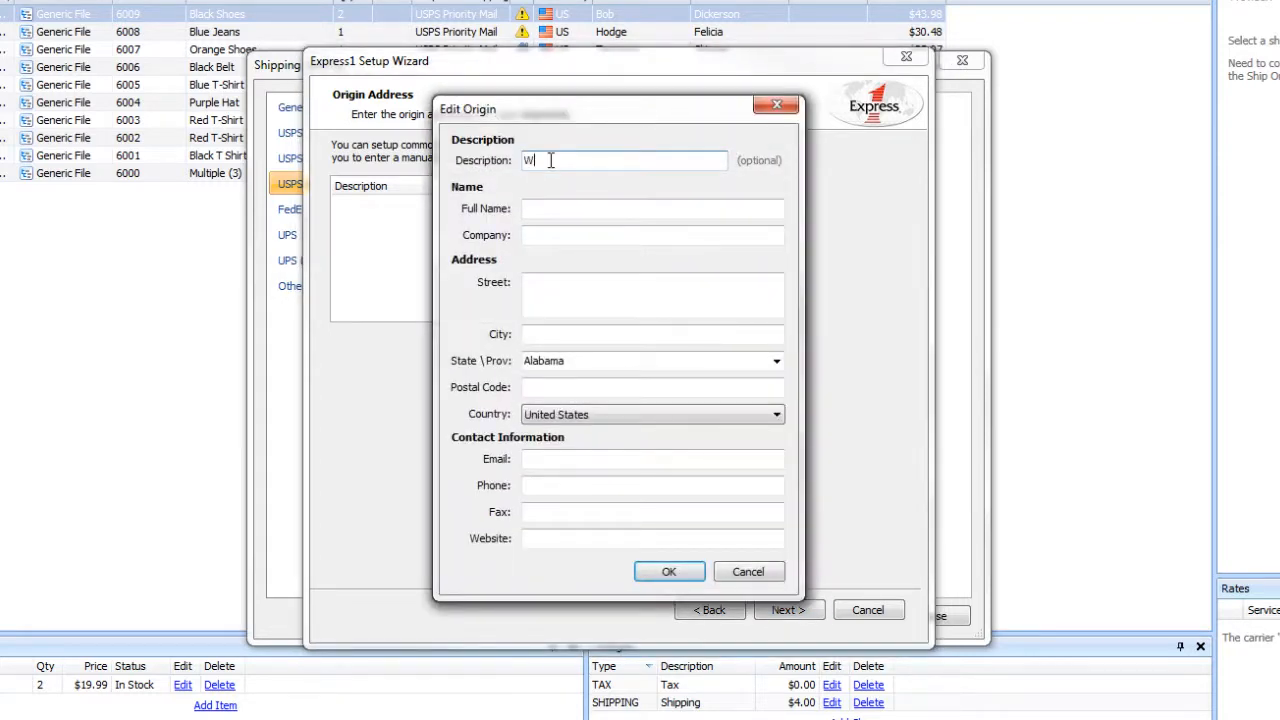
pyautogui.write('arehouses 2')
pyautogui.click(736, 576)
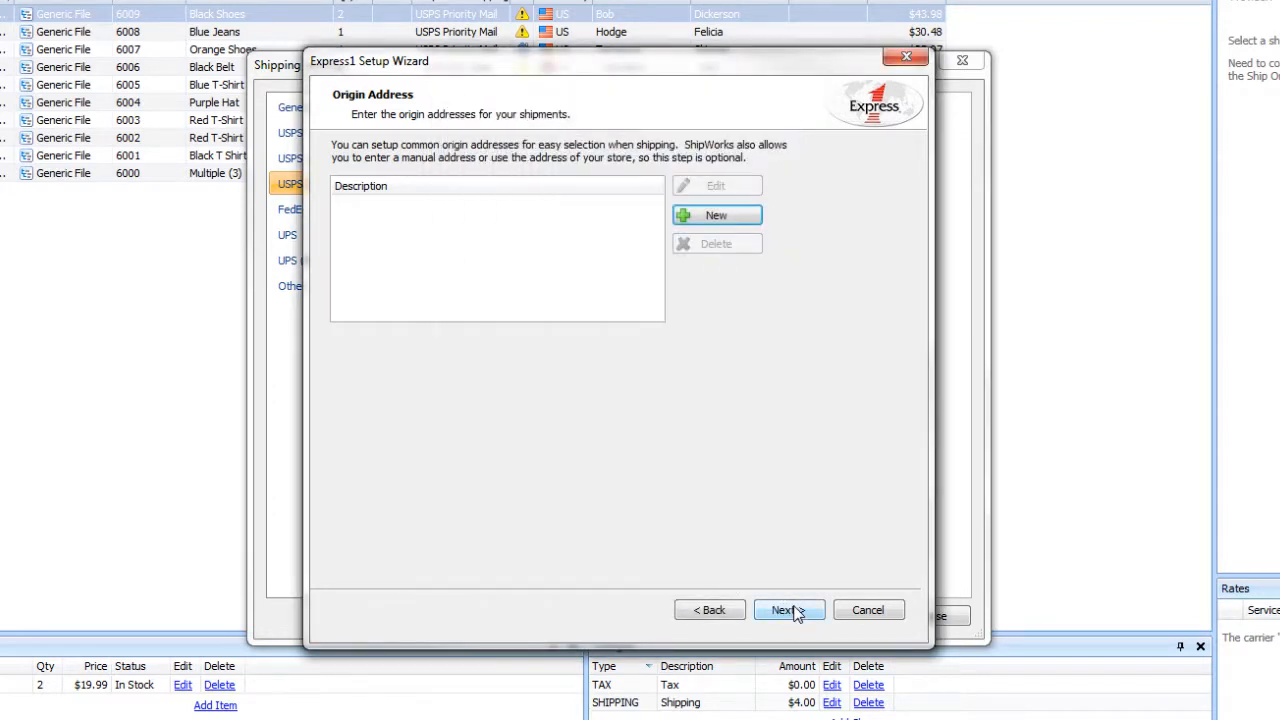
# Skip the origin addresses and set the service in the Defaults - USPS (Express1) profile to Priority Mail Express.
pyautogui.click(789, 610)
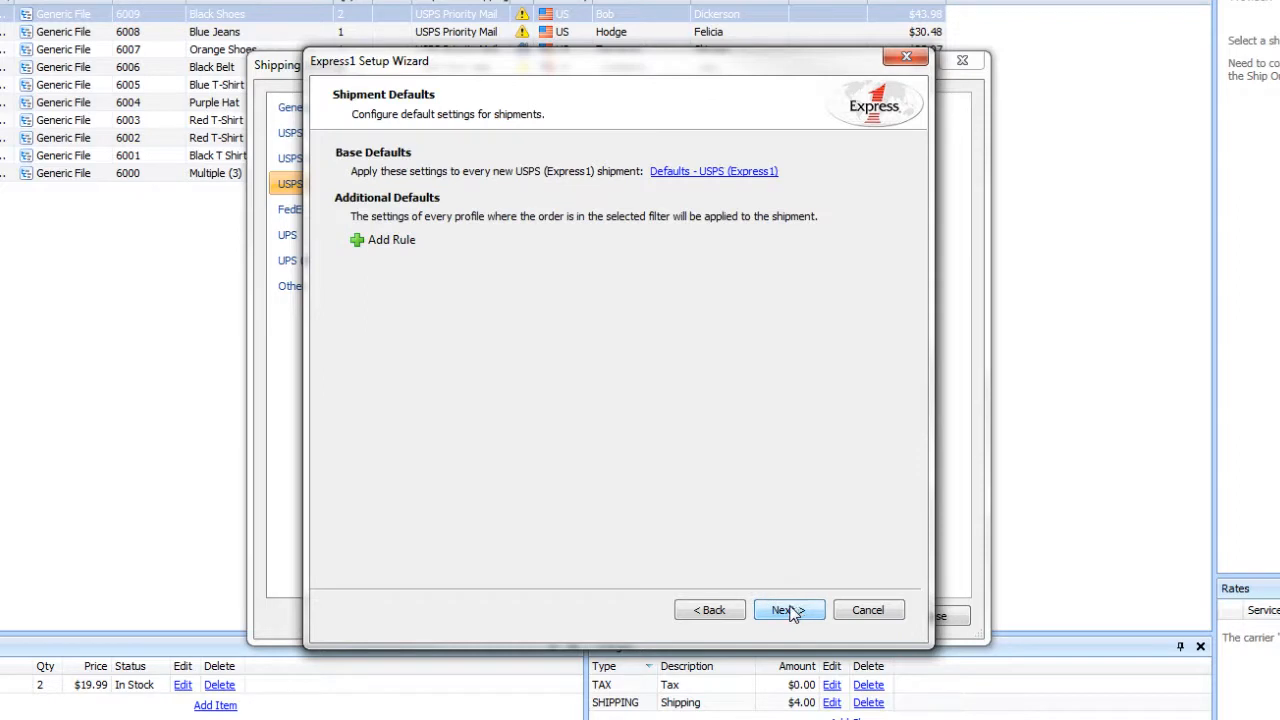
pyautogui.click(690, 177)
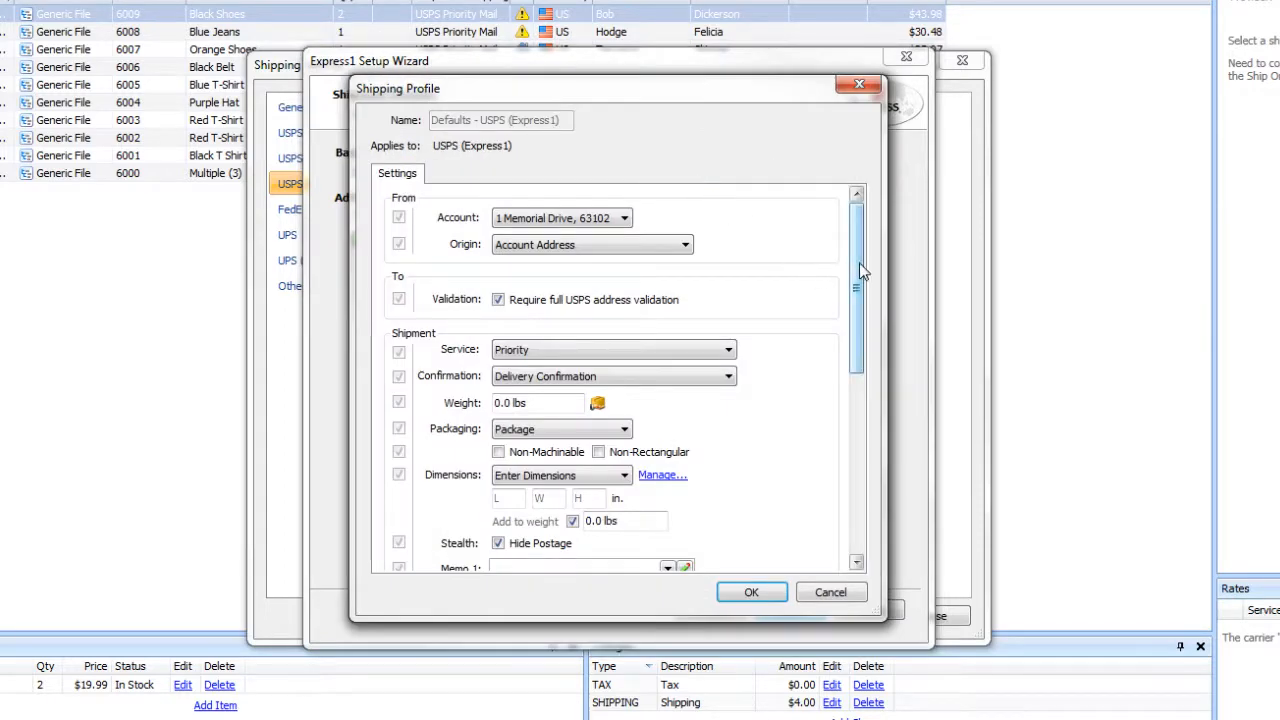
pyautogui.moveTo(858, 264); pyautogui.dragTo(856, 313)
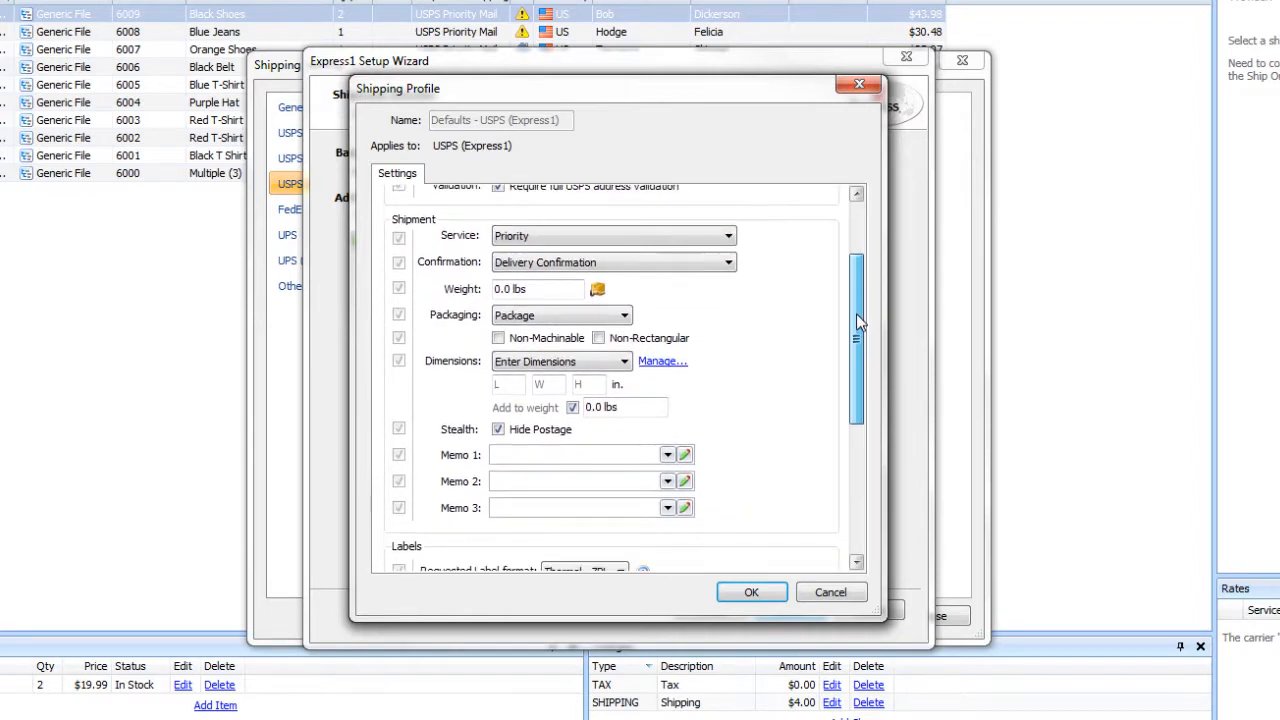
pyautogui.click(729, 237)
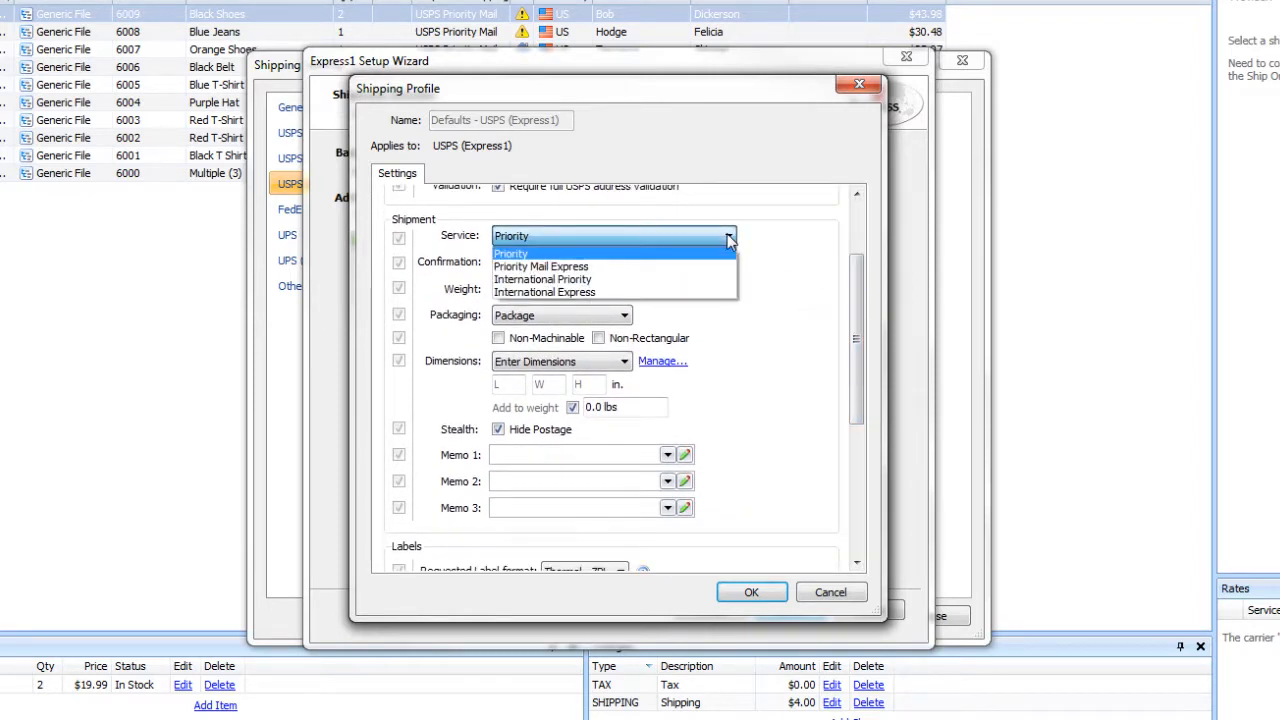
pyautogui.click(712, 267)
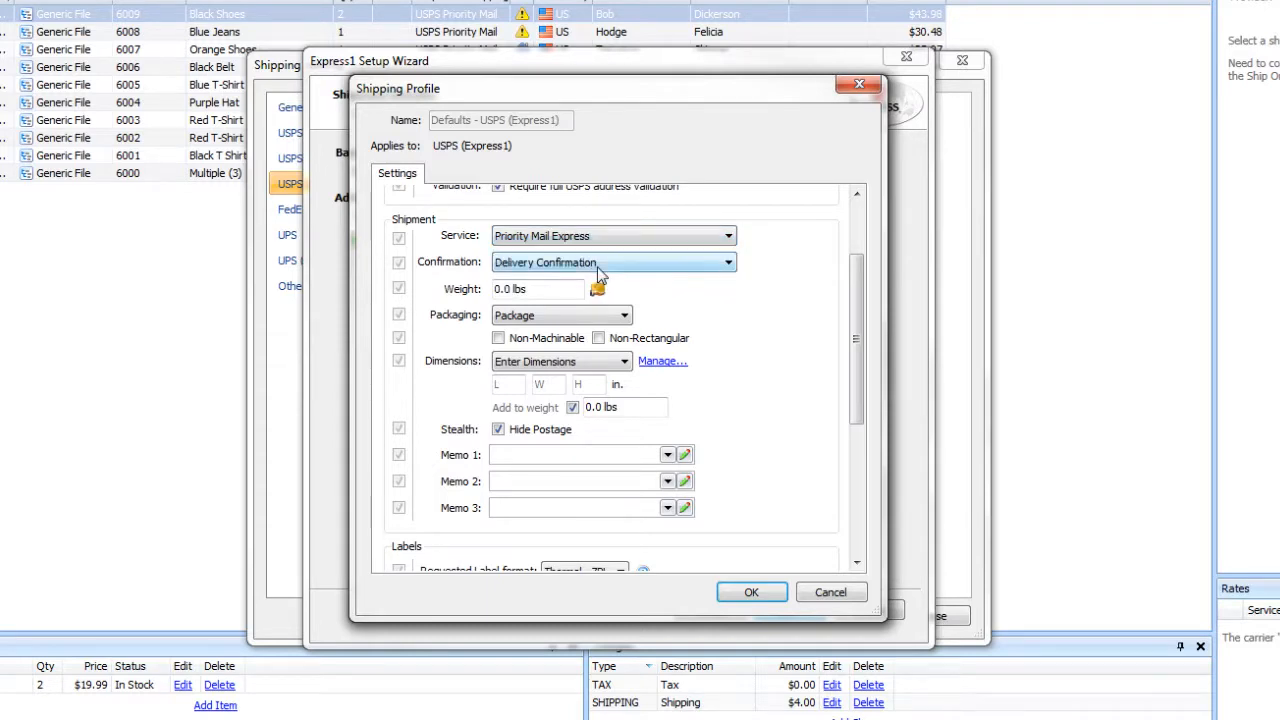
# Set the default package dimensions to 10 x 7 x 4.5 inches.
pyautogui.click(511, 383)
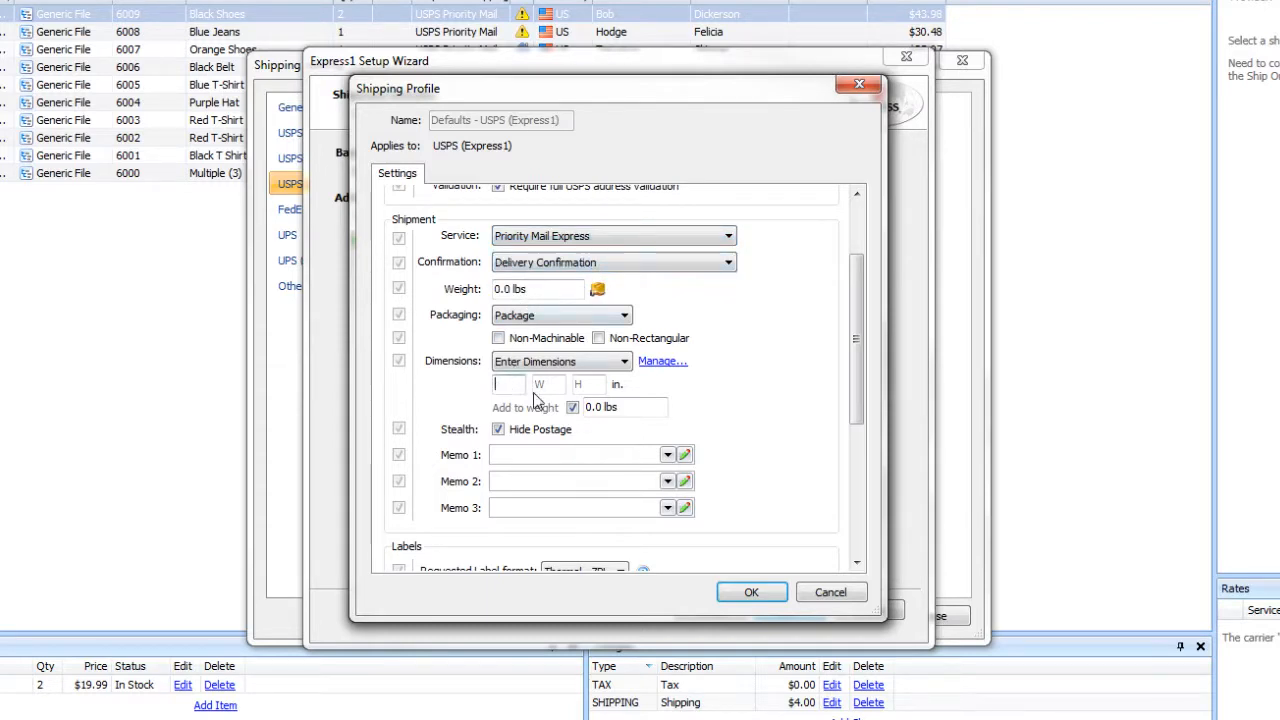
pyautogui.write('10')
pyautogui.press('Tab')
pyautogui.write('7')
pyautogui.press('Tab')
pyautogui.write('4.5')
pyautogui.press('Tab')
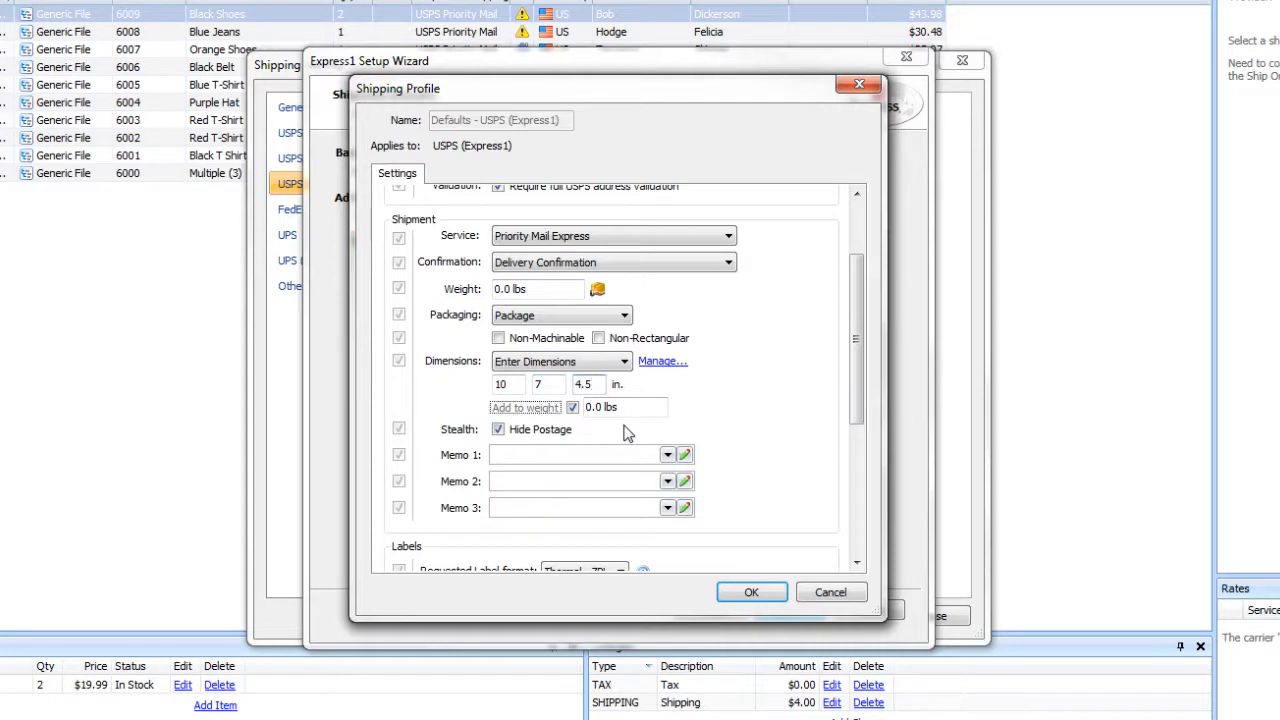
# Set Memo 1 to "Thank you for your order!" and save the default shipping profile.
pyautogui.click(524, 453)
pyautogui.write('Than')
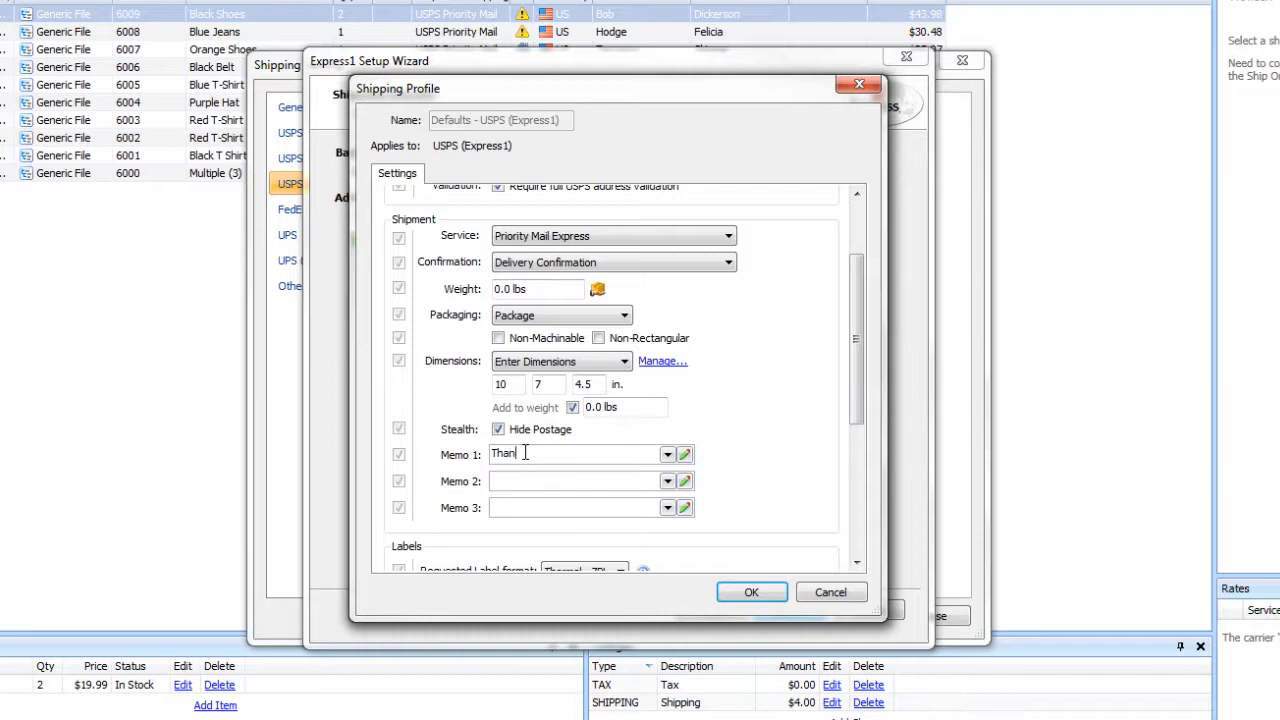
pyautogui.write('k you for your order!')
pyautogui.moveTo(857, 332); pyautogui.dragTo(847, 490)
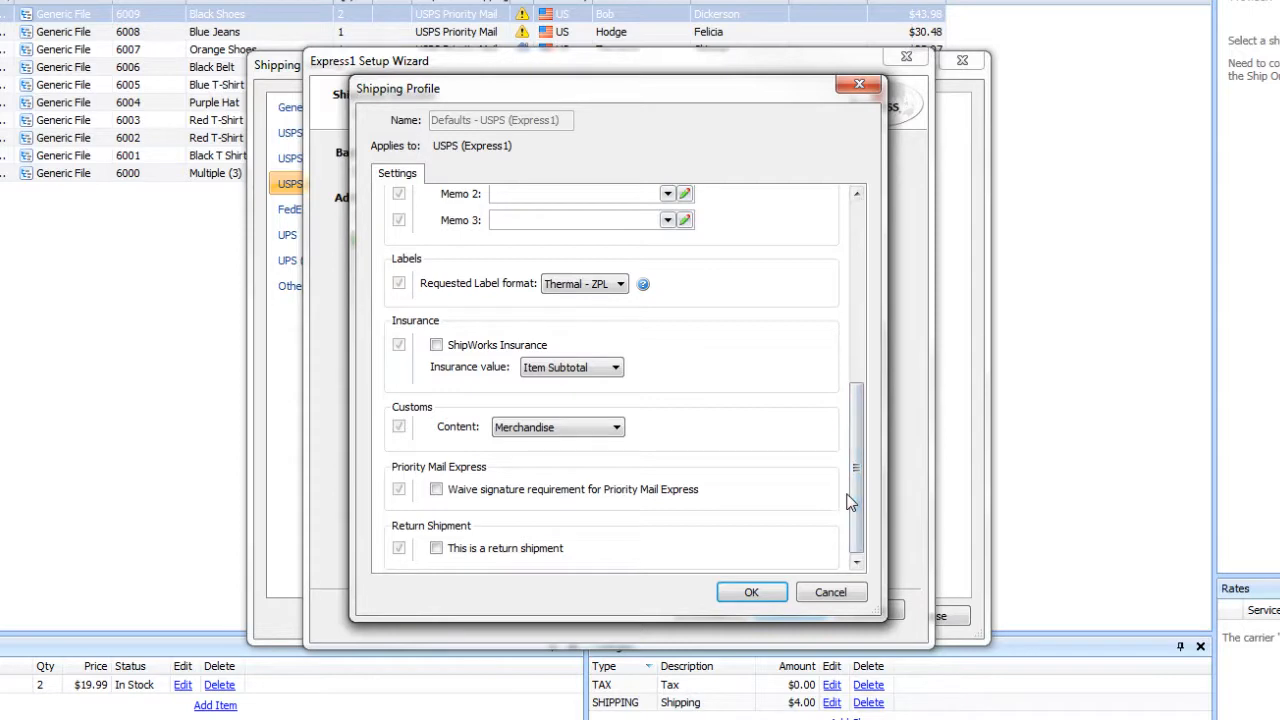
pyautogui.click(745, 595)
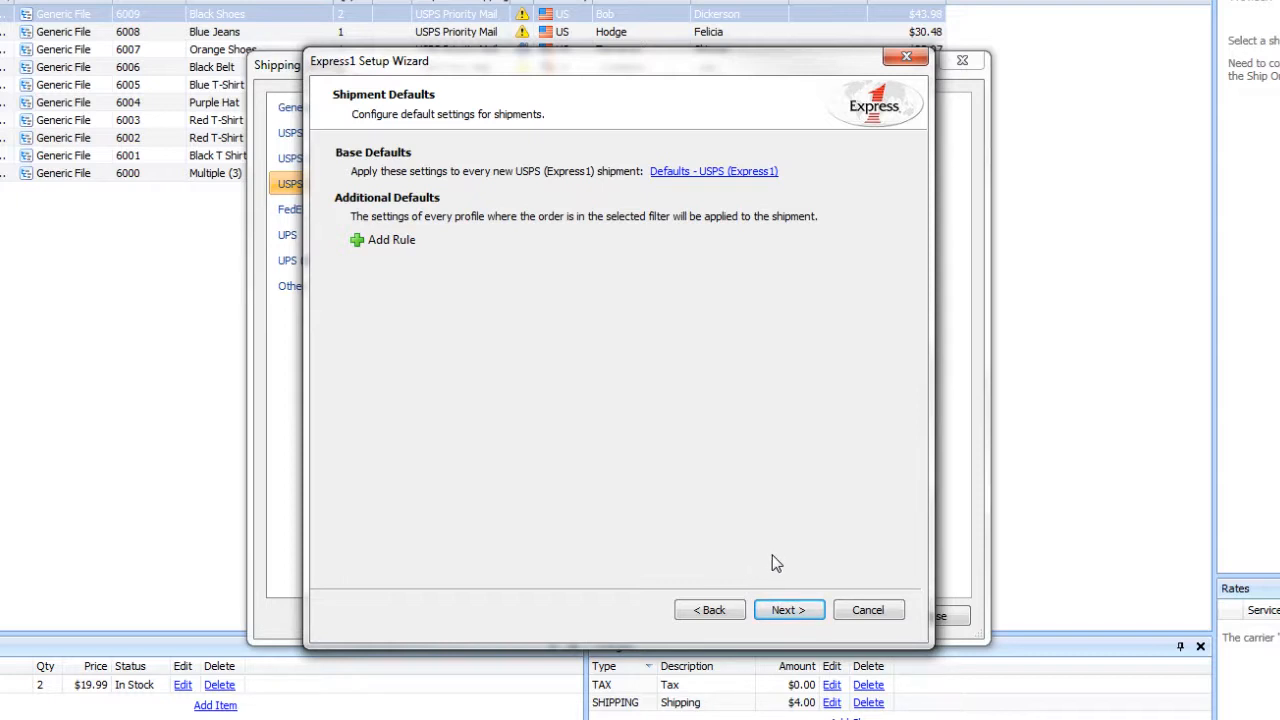
# Accept the wizard's preset printing and processing settings and finish the Express1 setup without purchasing postage.
pyautogui.click(787, 610)
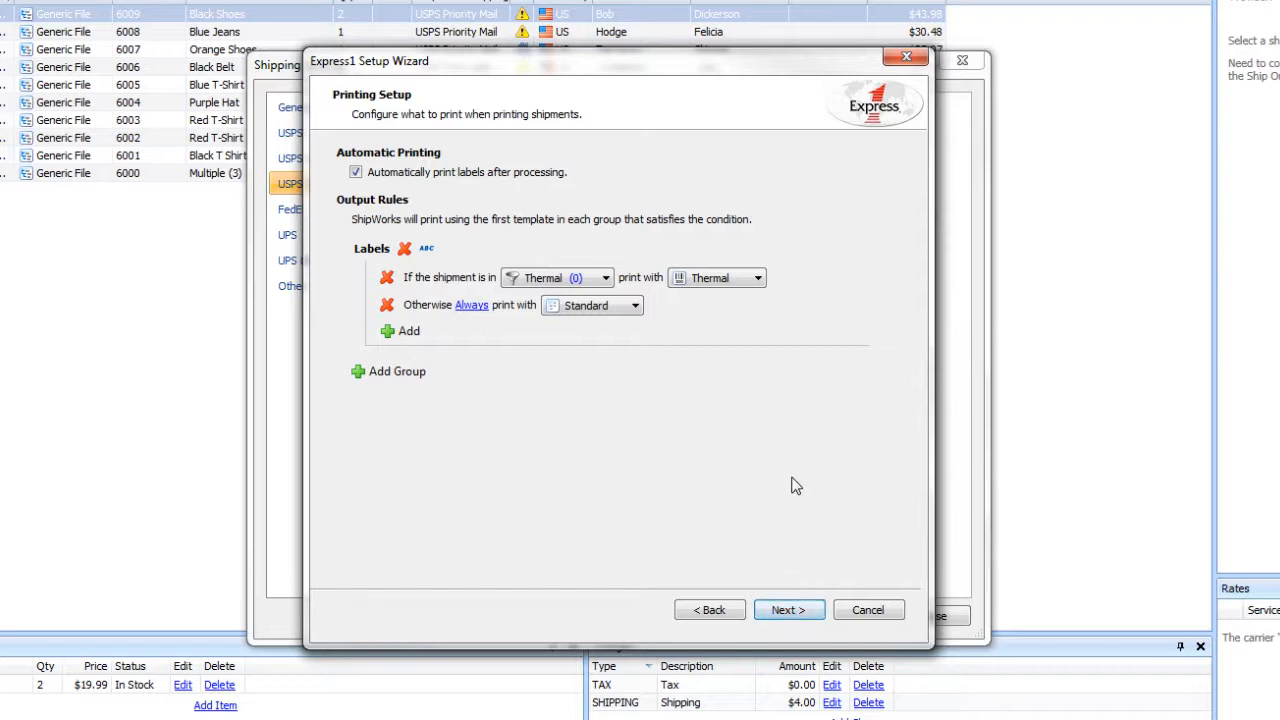
pyautogui.click(787, 610)
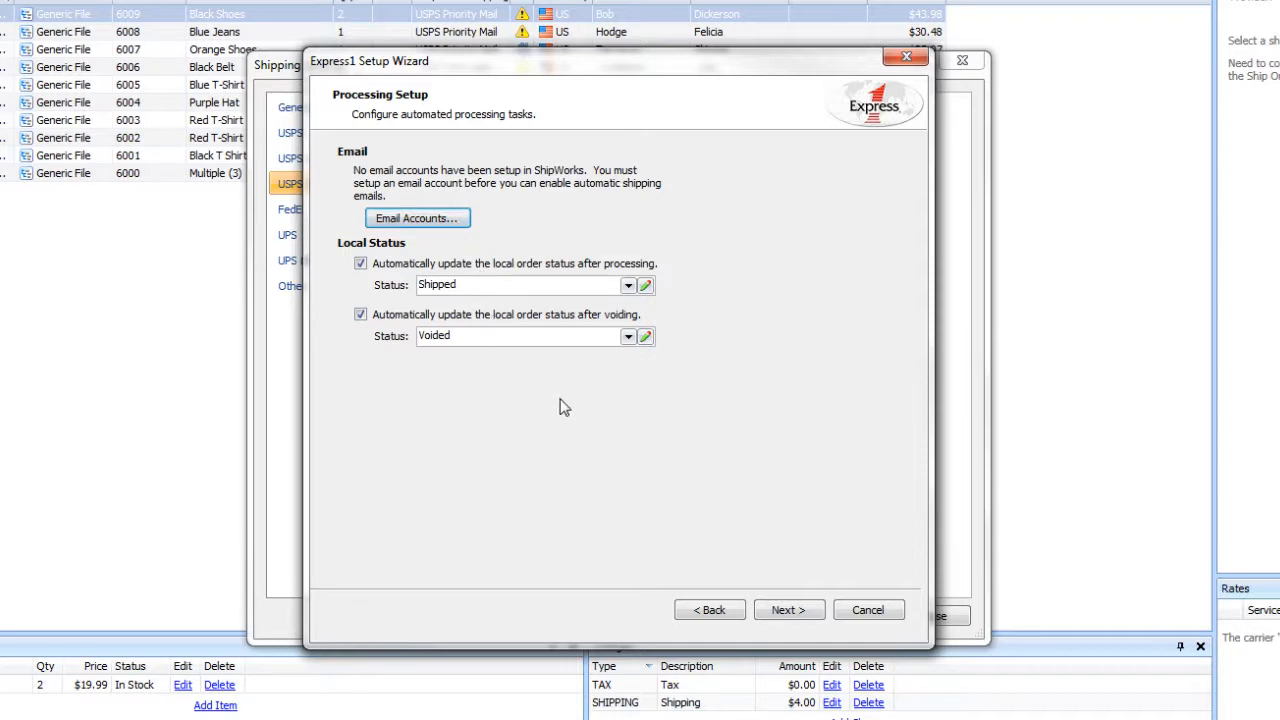
pyautogui.click(789, 610)
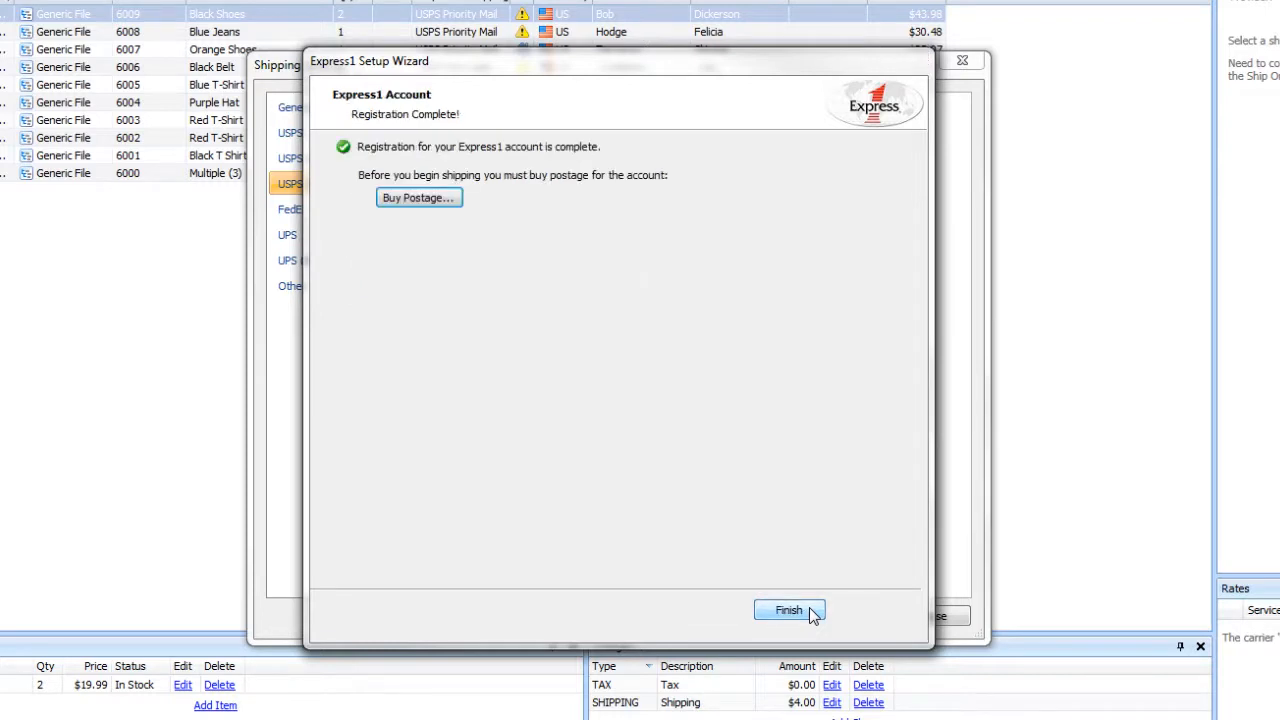
pyautogui.click(445, 200)
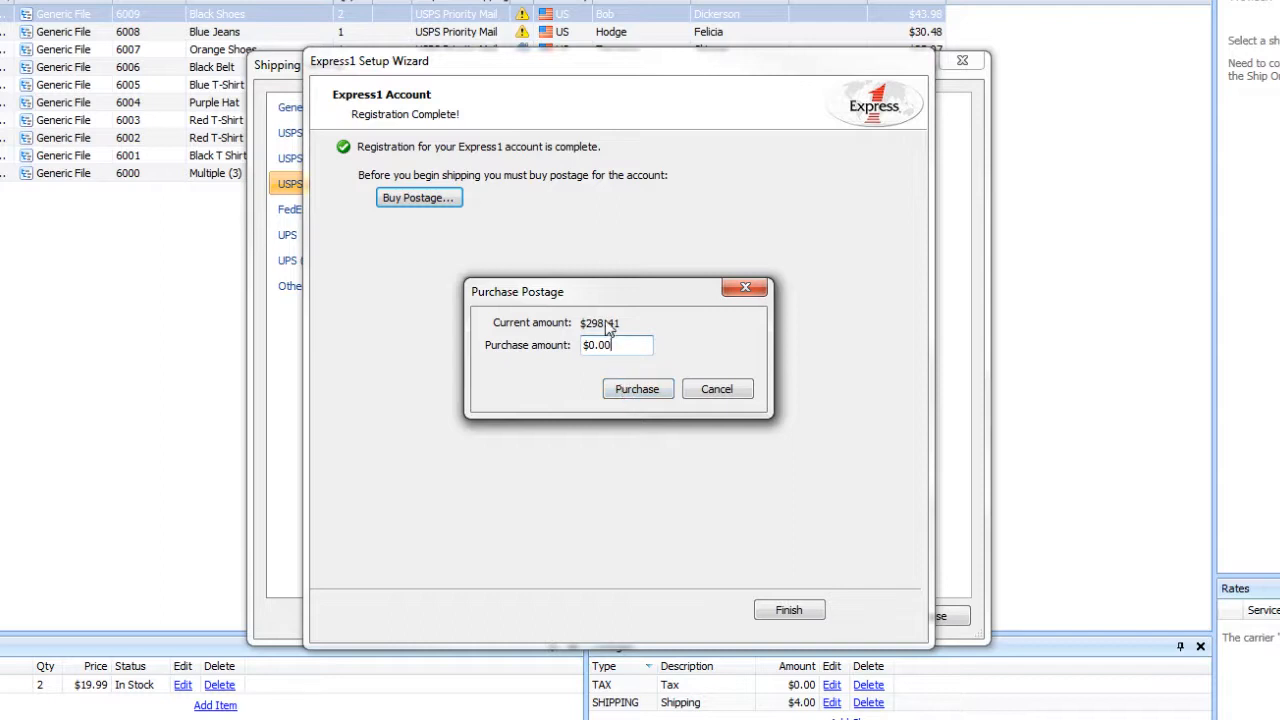
pyautogui.click(716, 390)
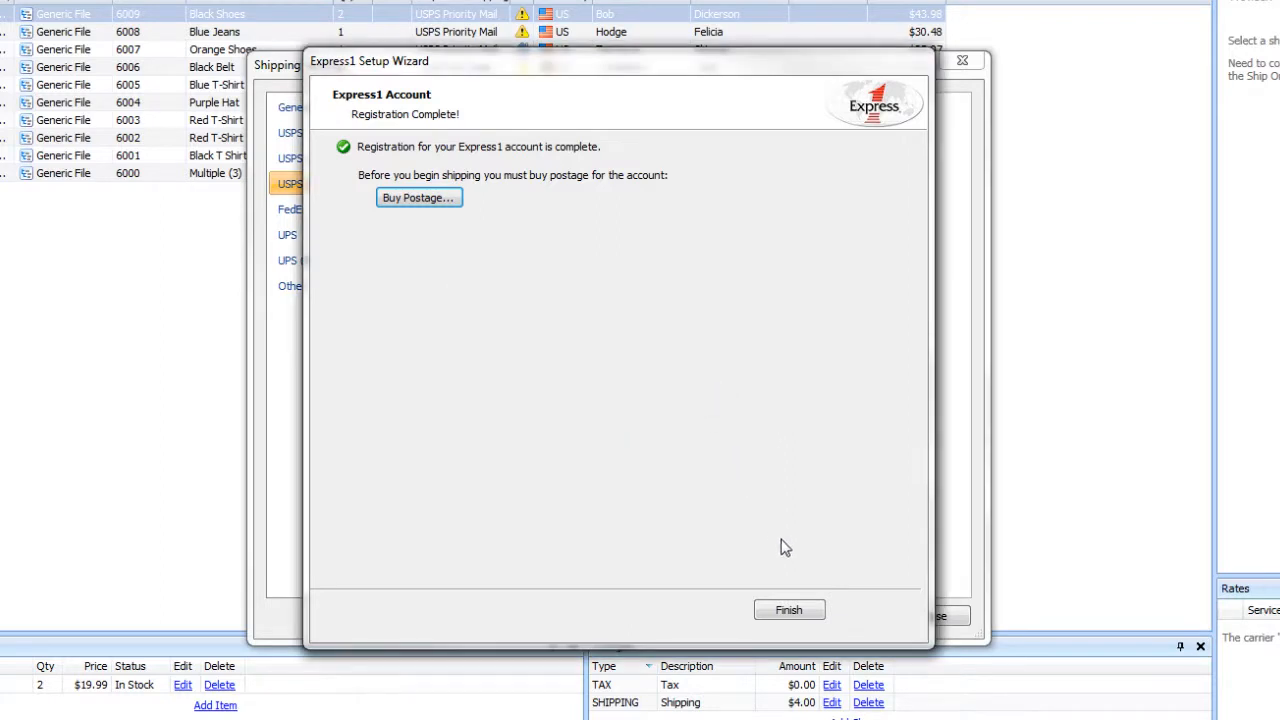
pyautogui.click(789, 611)
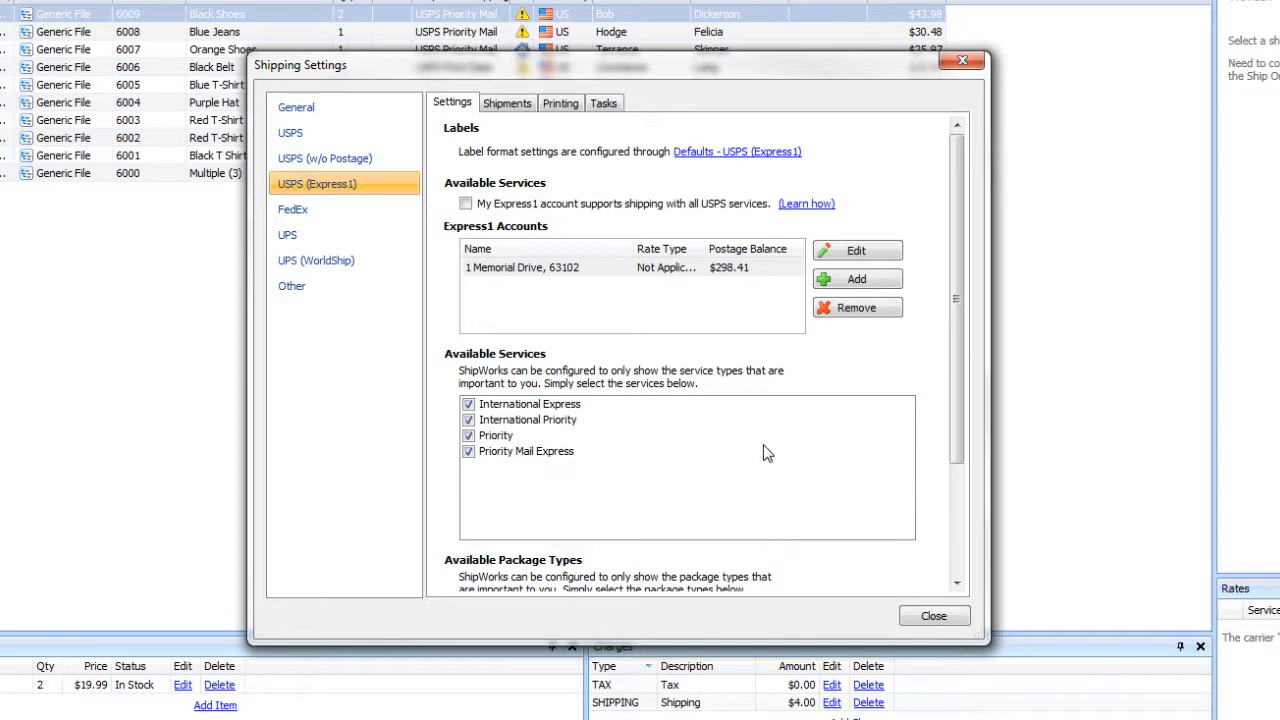
# Change the service in the Defaults - USPS (Express1) profile to Priority and save the profile.
pyautogui.click(741, 155)
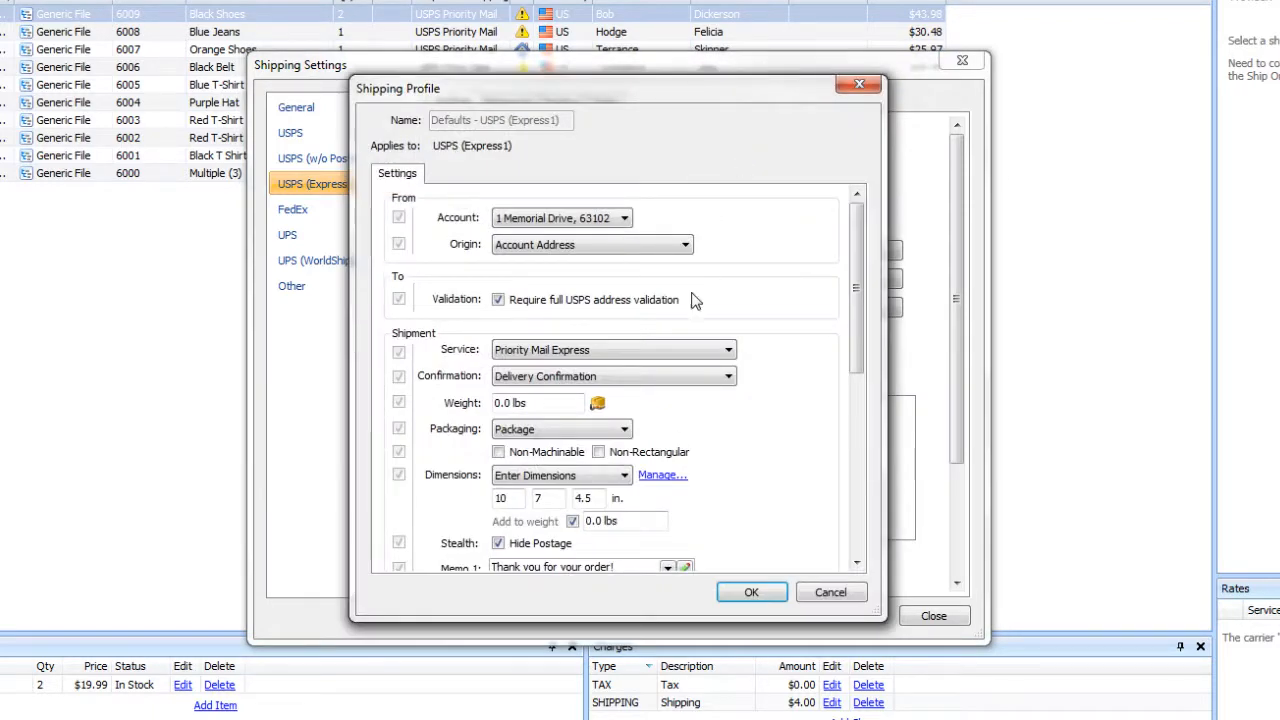
pyautogui.click(682, 351)
pyautogui.click(609, 369)
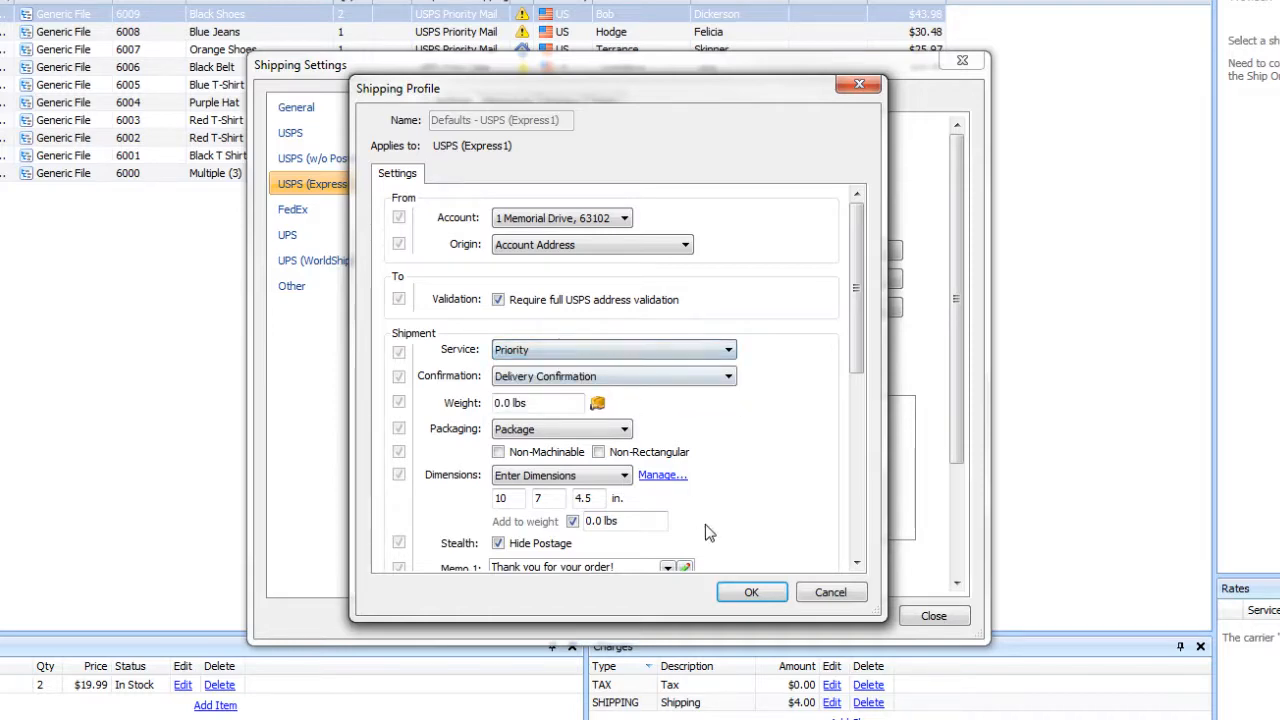
pyautogui.click(750, 592)
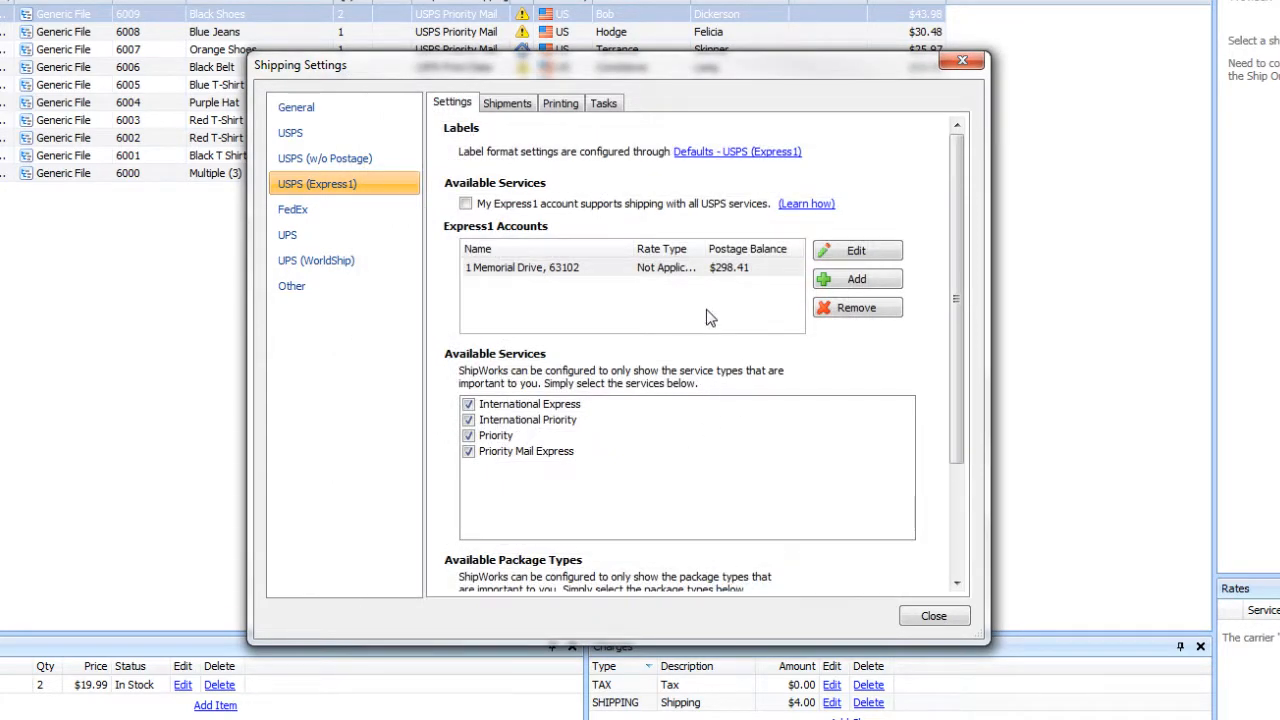
# Review the existing Express1 account's balance, address and contact details, and accept them without edits.
pyautogui.click(708, 268)
pyautogui.click(857, 251)
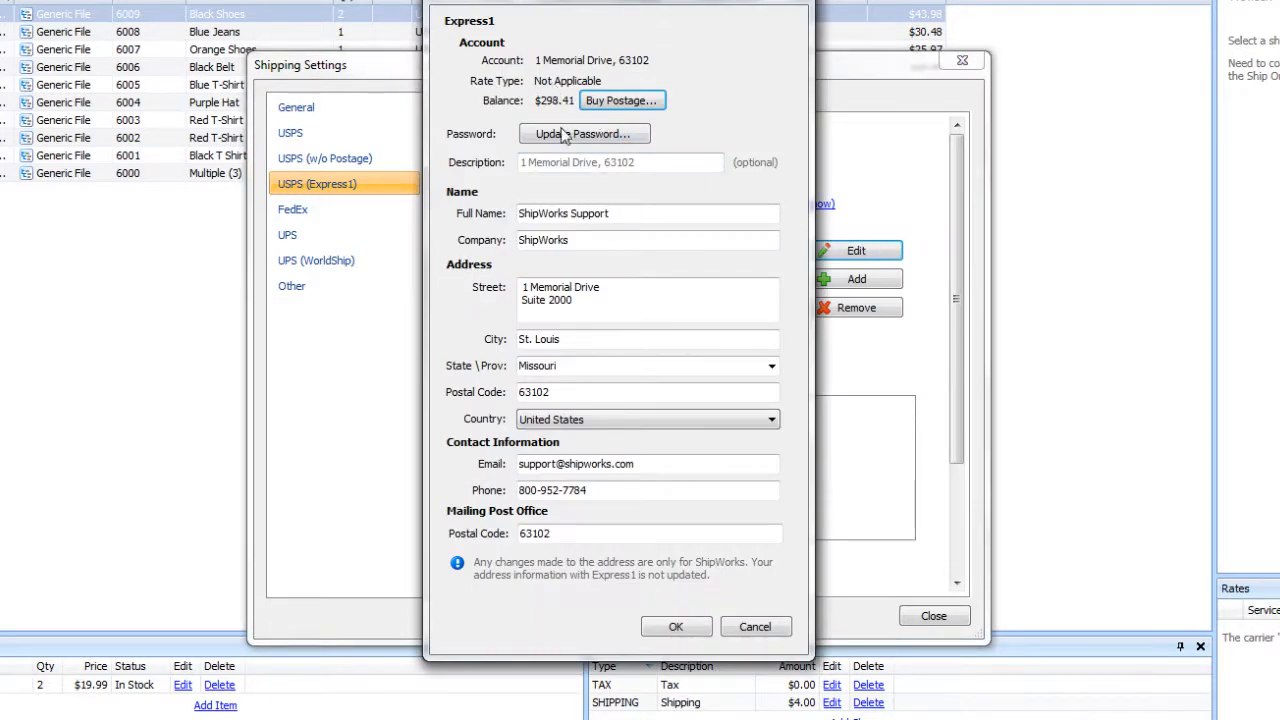
pyautogui.click(673, 625)
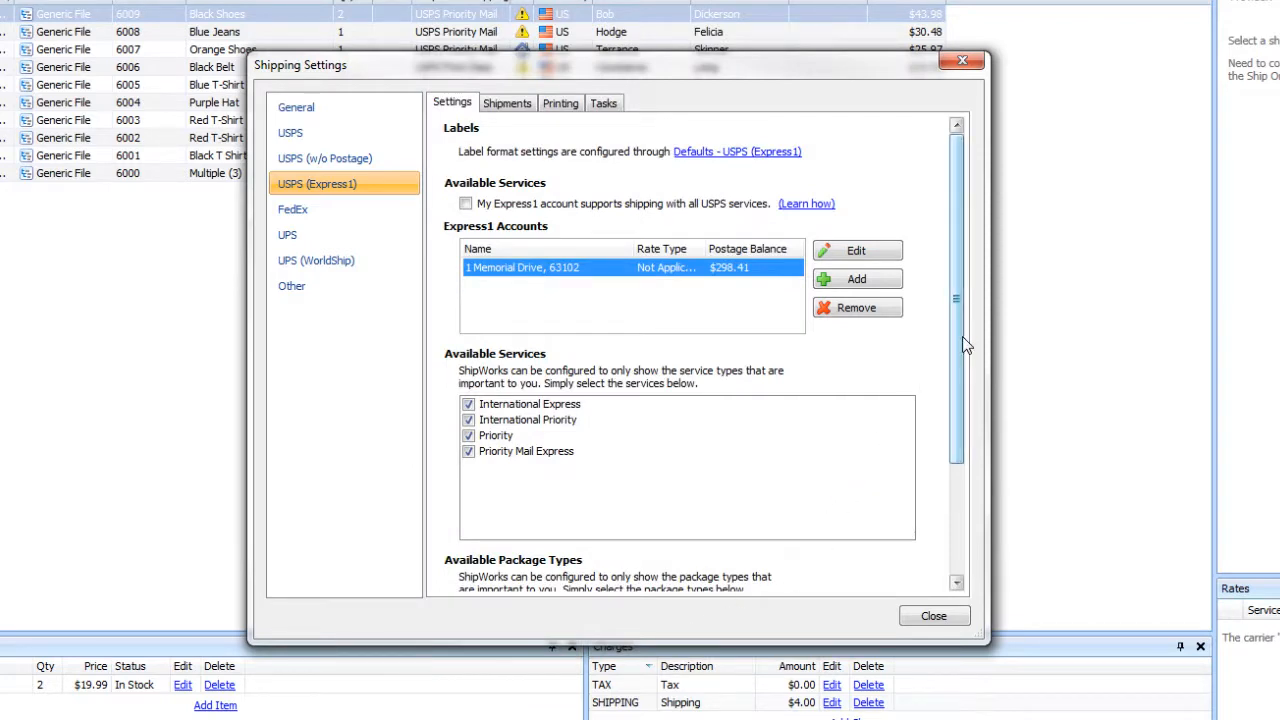
# Exclude International Express from the available services for USPS (Express1).
pyautogui.moveTo(962, 336); pyautogui.dragTo(965, 483)
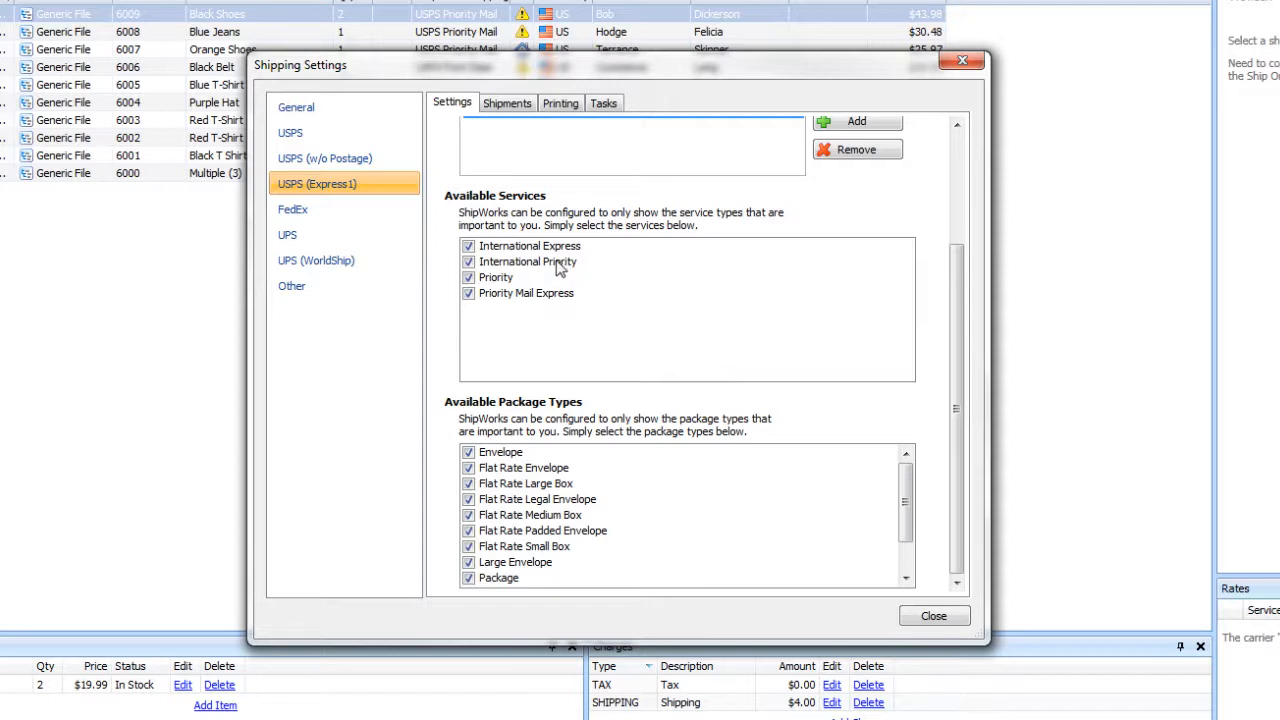
pyautogui.click(467, 261)
pyautogui.click(467, 249)
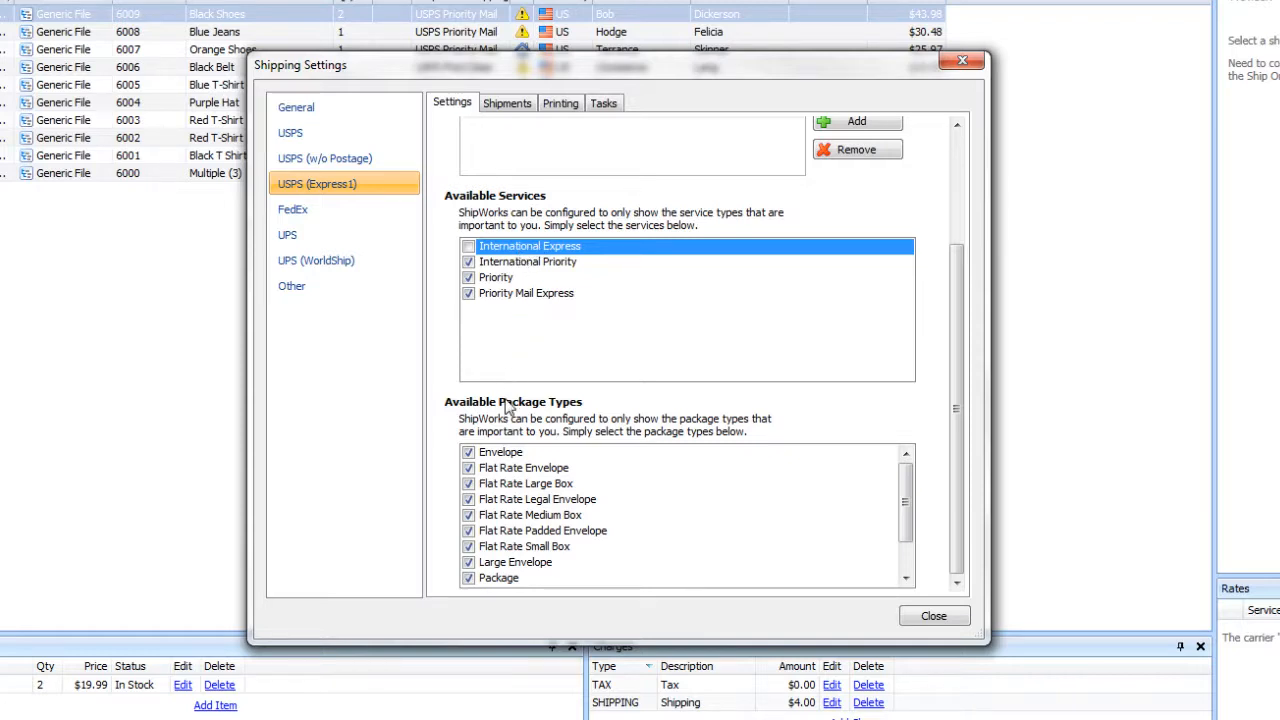
# Exclude Envelope and Large Envelope from the available Express1 package types and close the shipping settings.
pyautogui.click(469, 453)
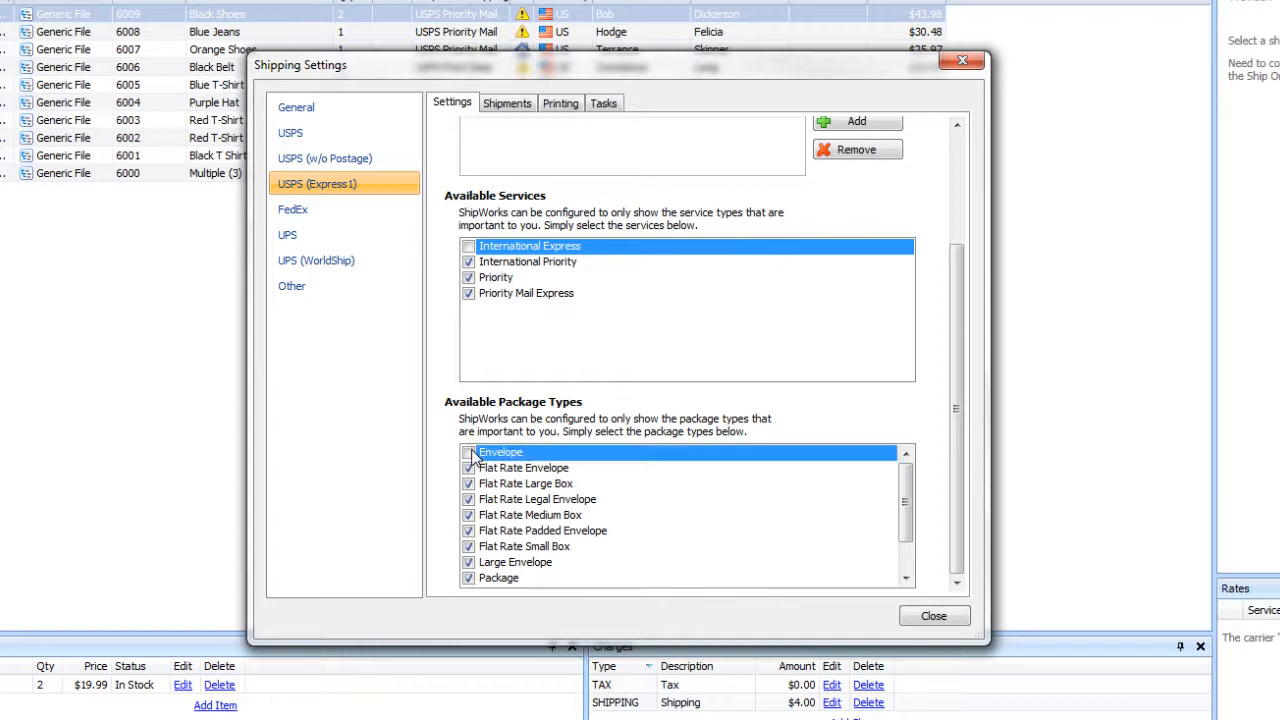
pyautogui.click(469, 563)
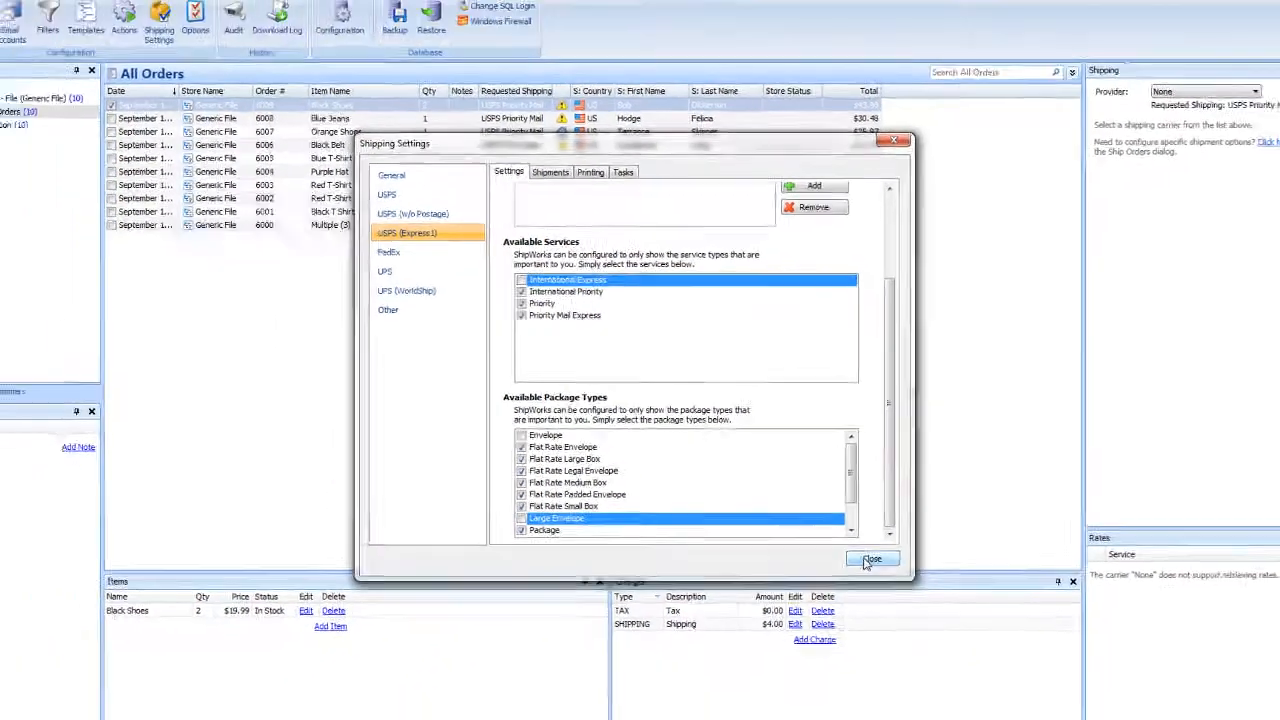
pyautogui.click(932, 617)
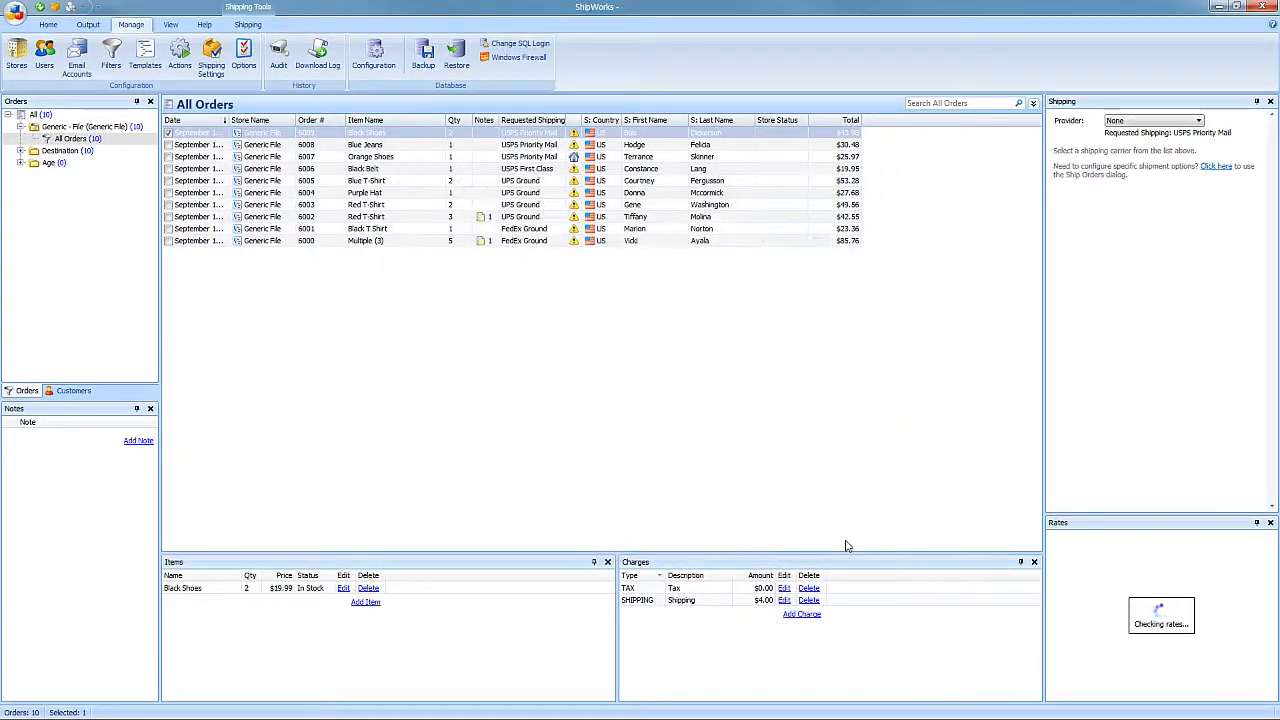